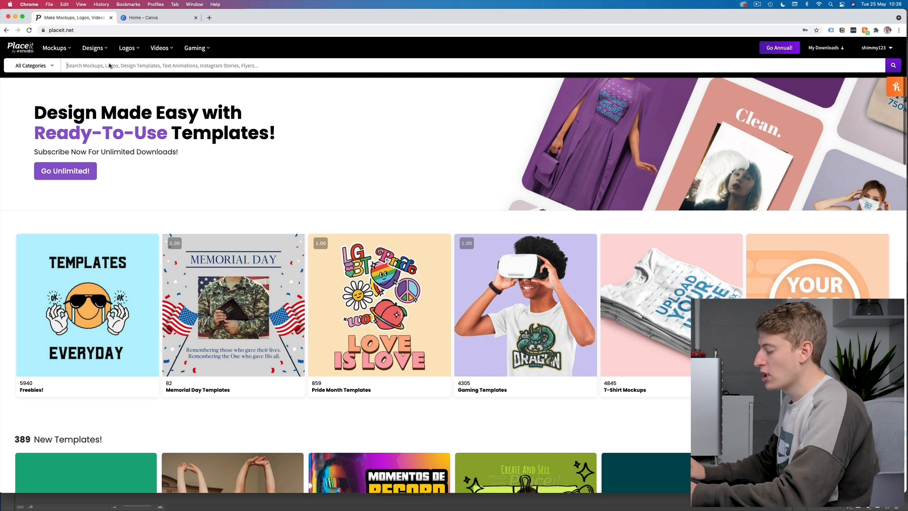
# - Search the templates for graduation and open the T-shirt mockup of a young man on his graduation day
pyautogui.click(109, 66)
pyautogui.write('gra')
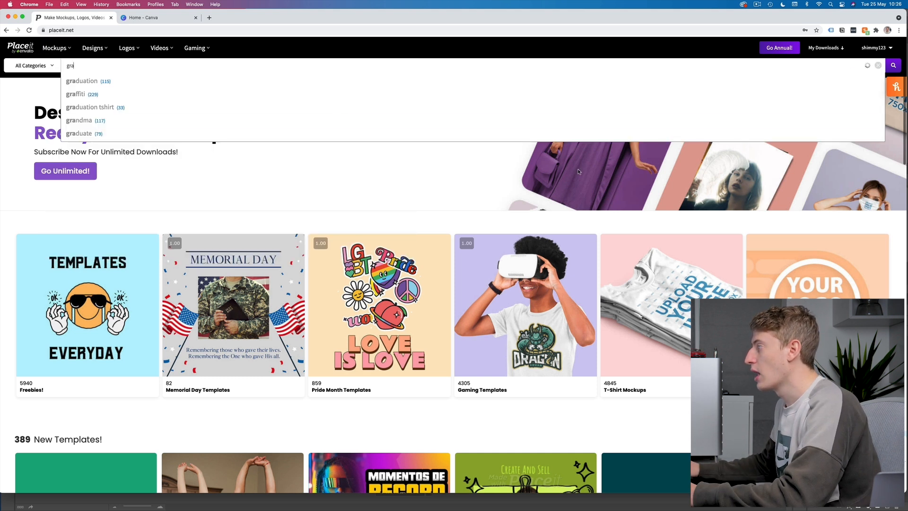
pyautogui.click(178, 84)
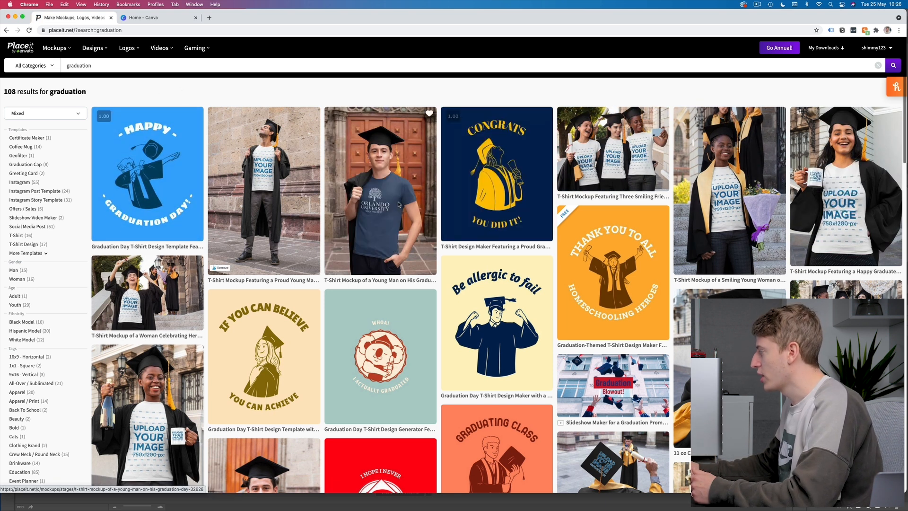
pyautogui.scroll(-3, 355, 312)
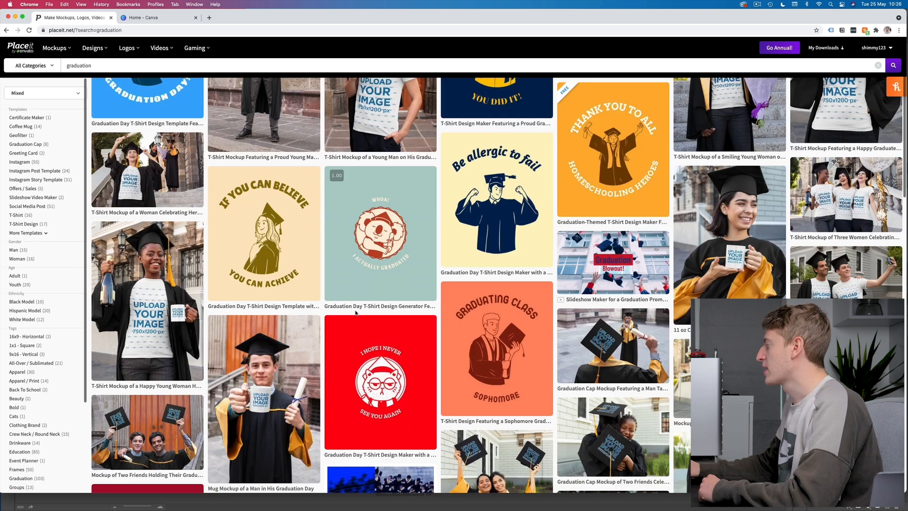
pyautogui.scroll(3, 354, 310)
pyautogui.click(359, 198)
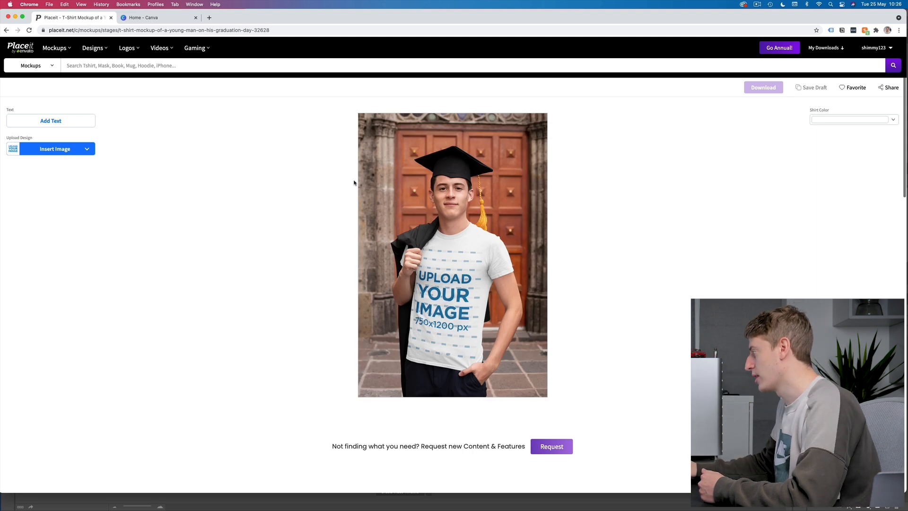
# - Set the mockup's shirt color to black
pyautogui.click(855, 125)
pyautogui.click(794, 128)
pyautogui.click(719, 140)
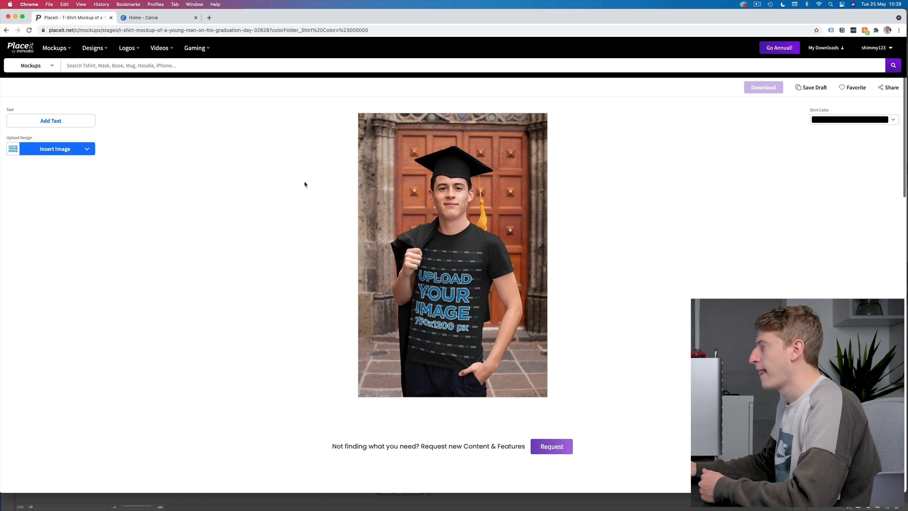
# - Upload graduation 3.png as the shirt design and crop it with the artwork moved to the upper part of the print area
pyautogui.click(58, 147)
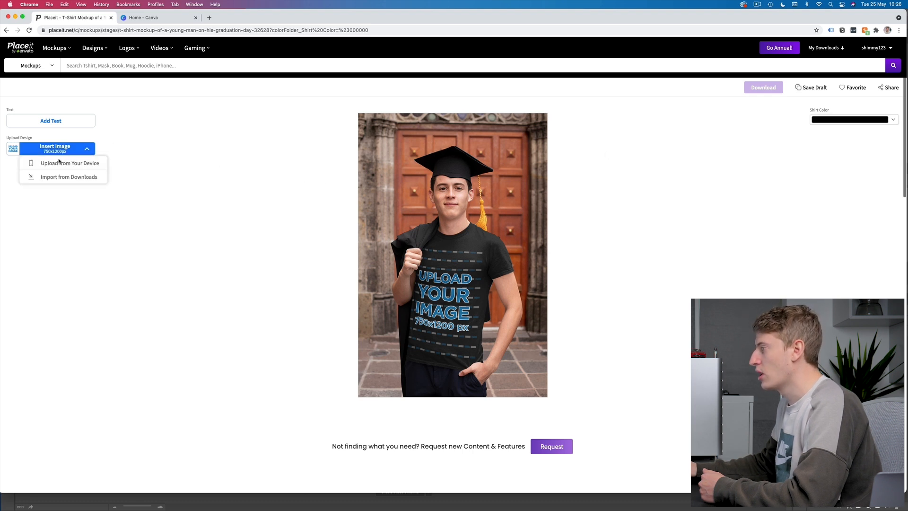
pyautogui.click(58, 163)
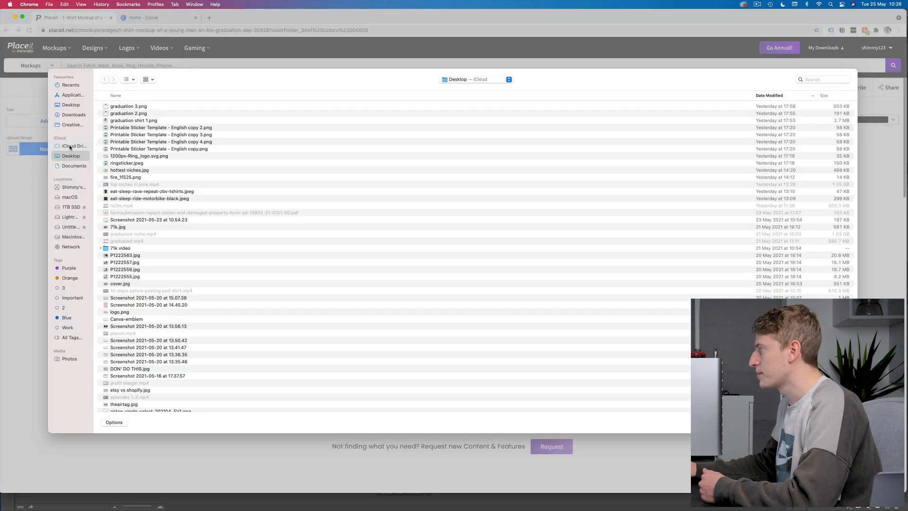
pyautogui.doubleClick(121, 107)
pyautogui.moveTo(477, 257); pyautogui.dragTo(479, 219)
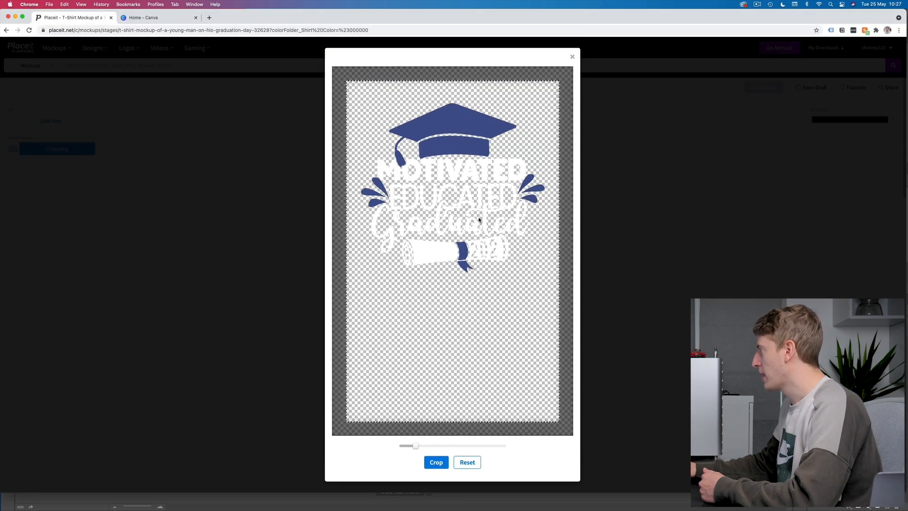
pyautogui.click(431, 462)
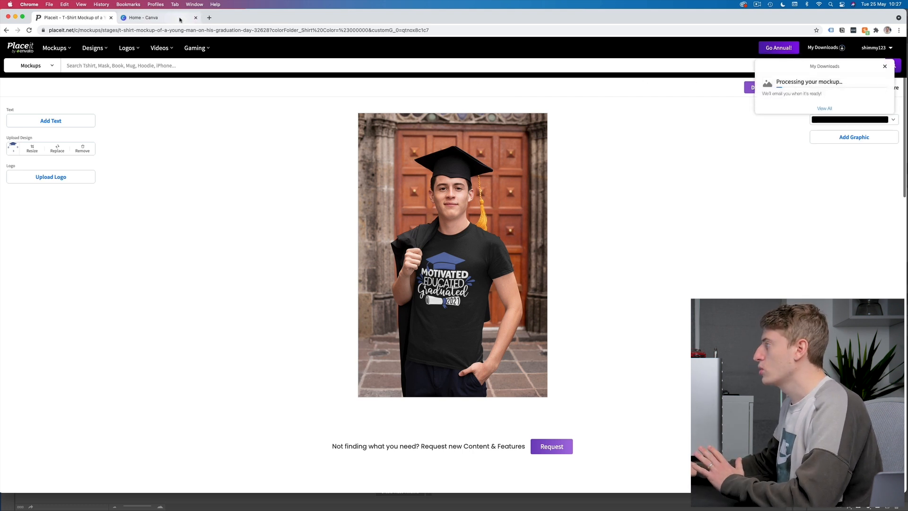
# - Switch to Canva, search for the Pinterest Pin format and create a blank Pinterest pin
pyautogui.click(142, 17)
pyautogui.click(460, 49)
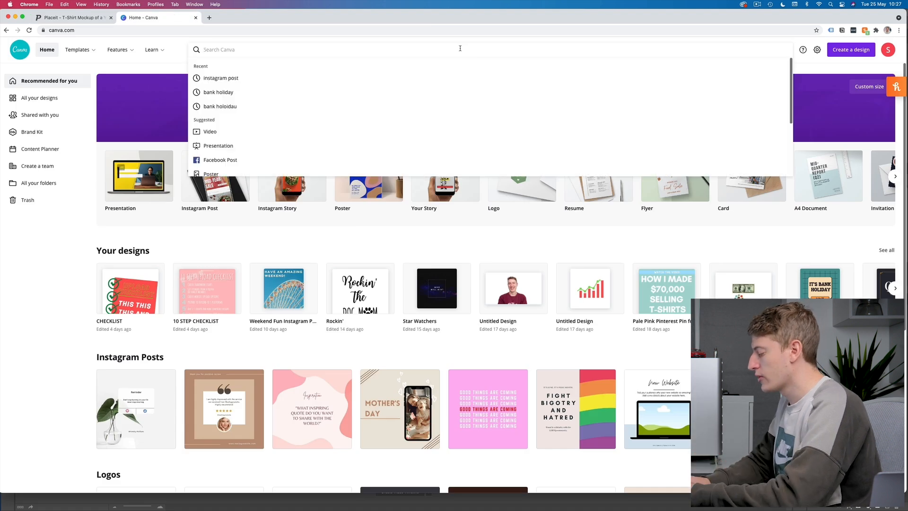
pyautogui.write('pin')
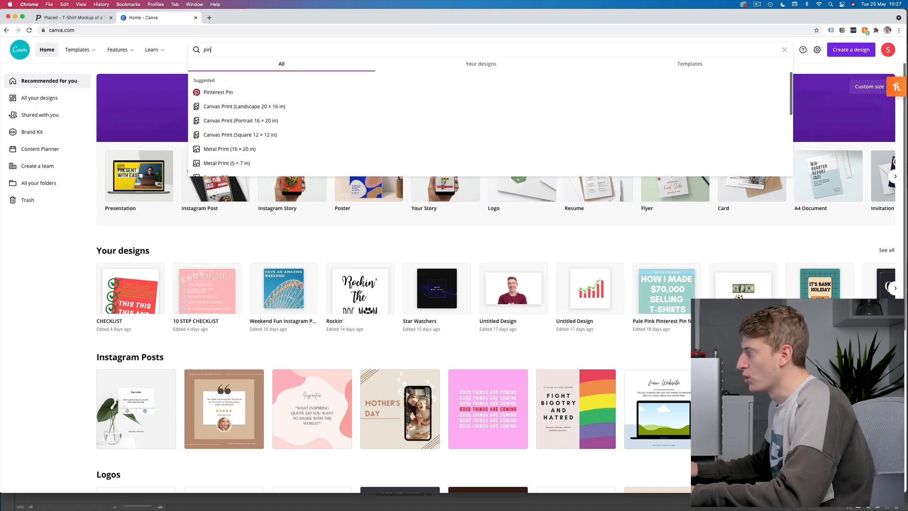
pyautogui.click(331, 93)
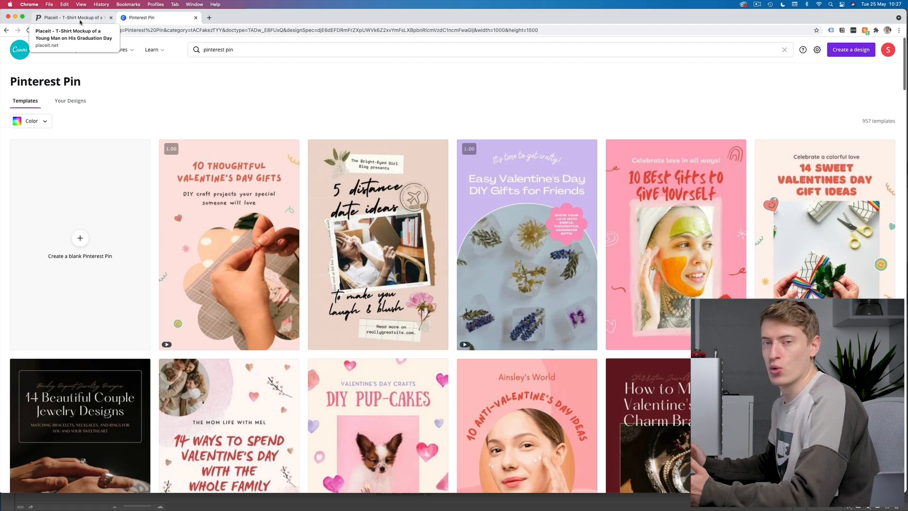
pyautogui.click(76, 249)
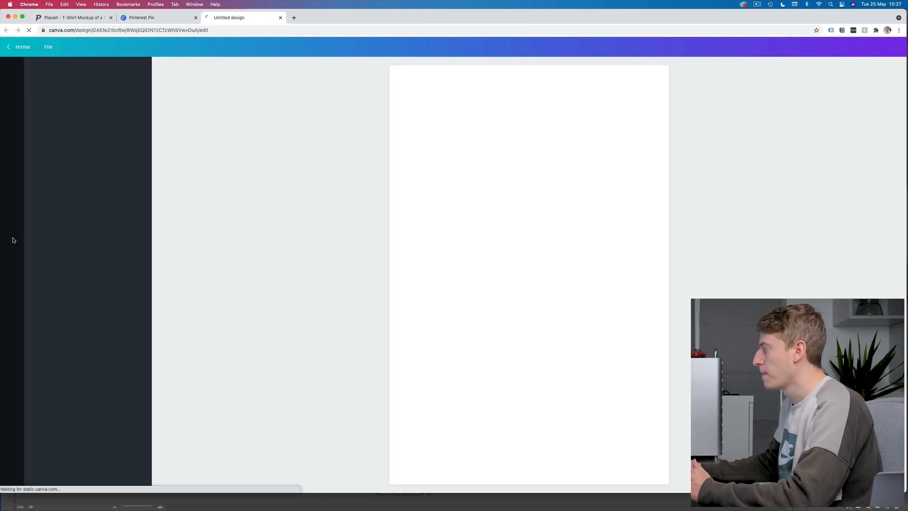
# - Download the finished shirt mockup from Placeit and place the image file on the blank Pinterest pin in Canva
pyautogui.click(71, 18)
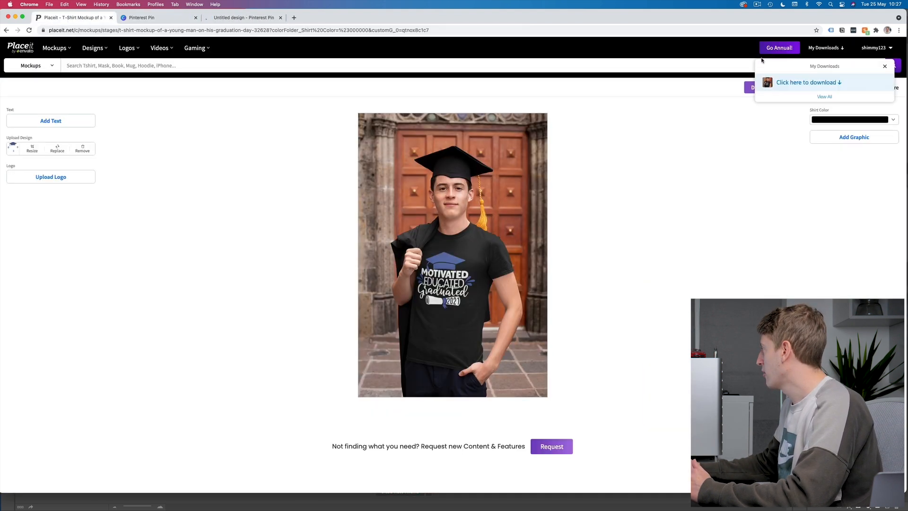
pyautogui.click(822, 83)
pyautogui.click(243, 18)
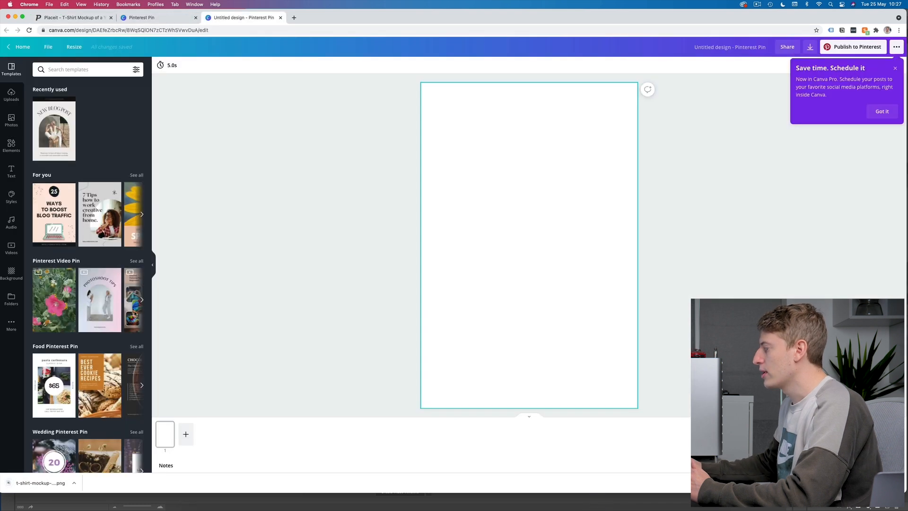
pyautogui.moveTo(41, 482); pyautogui.dragTo(569, 247)
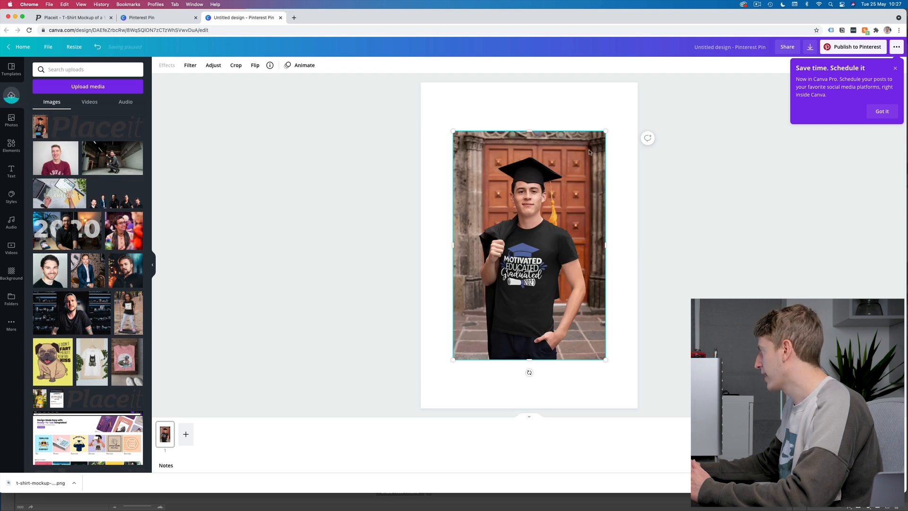
# - Resize and crop the mockup photo to fill the pin's width, leaving blank bands above and below it
pyautogui.moveTo(606, 248); pyautogui.dragTo(672, 246)
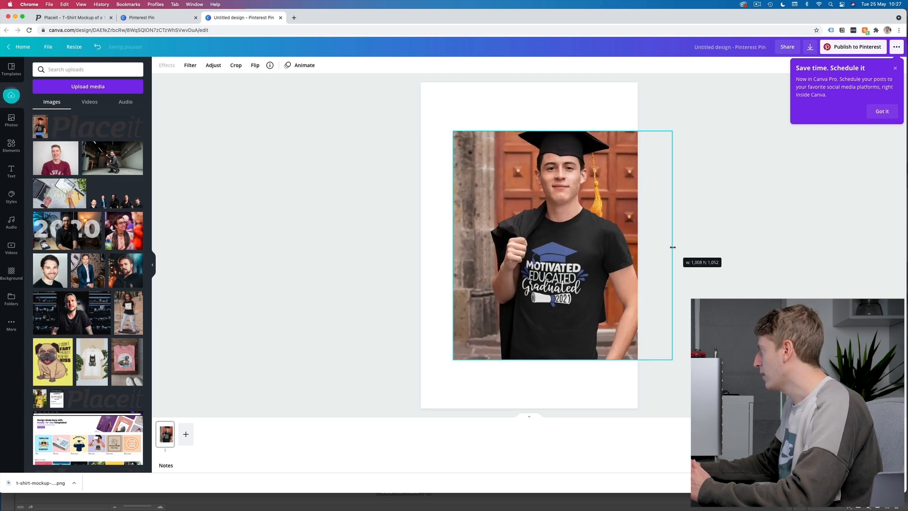
pyautogui.moveTo(571, 148); pyautogui.dragTo(529, 80)
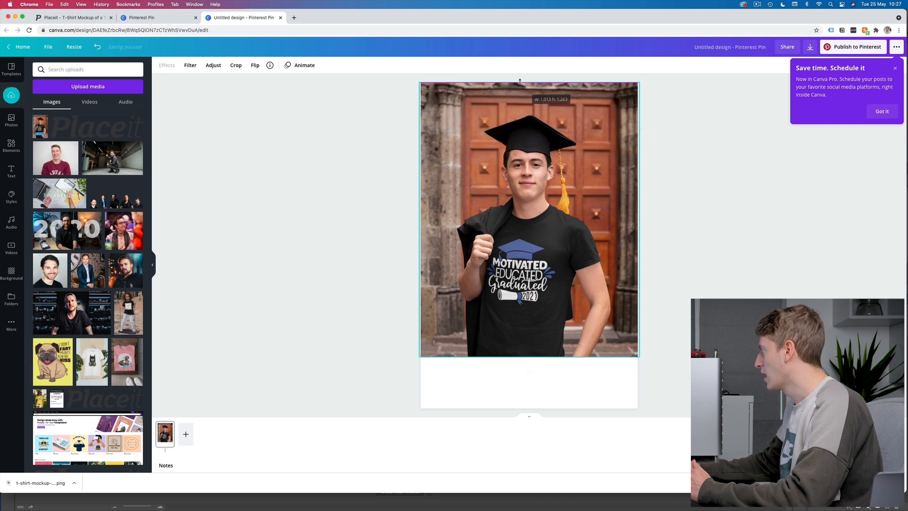
pyautogui.moveTo(543, 134)
pyautogui.mouseDown()
pyautogui.moveTo(543, 201)
pyautogui.moveTo(550, 130)
pyautogui.moveTo(542, 136)
pyautogui.mouseUp()
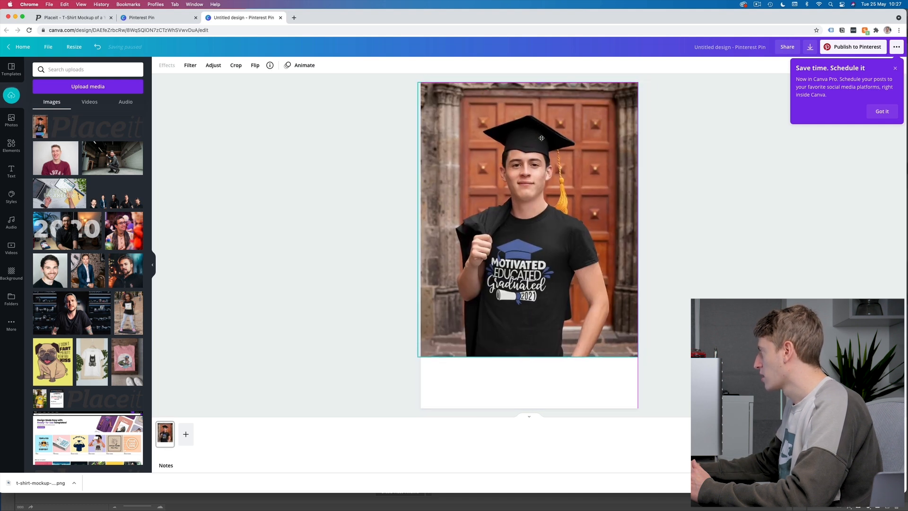
pyautogui.moveTo(526, 87); pyautogui.dragTo(526, 112)
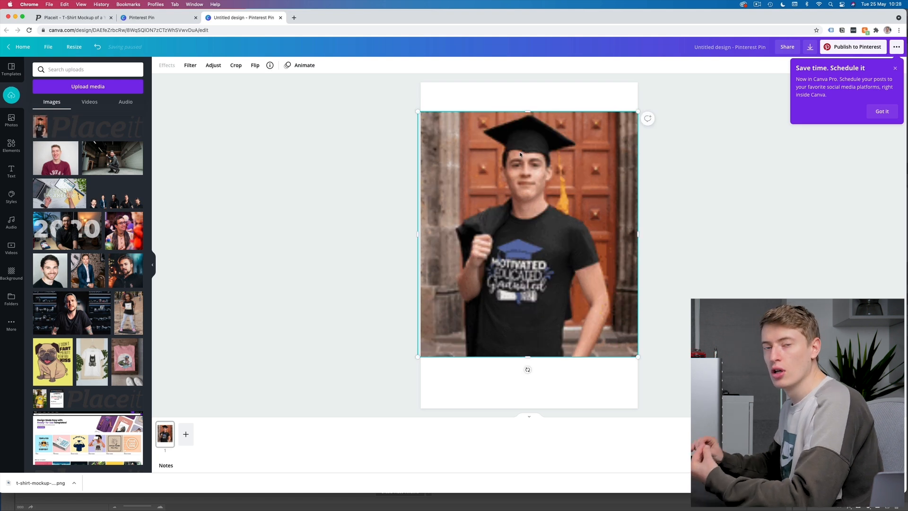
pyautogui.moveTo(532, 199); pyautogui.dragTo(534, 210)
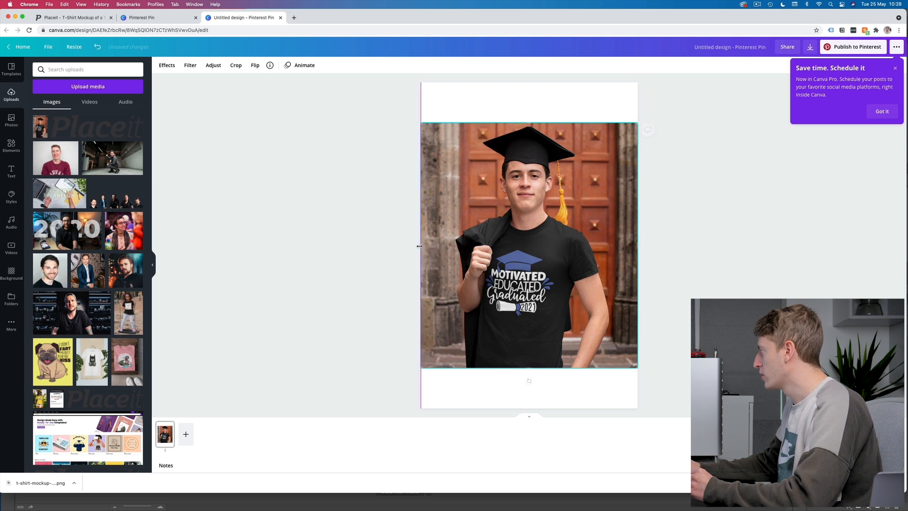
pyautogui.click(368, 243)
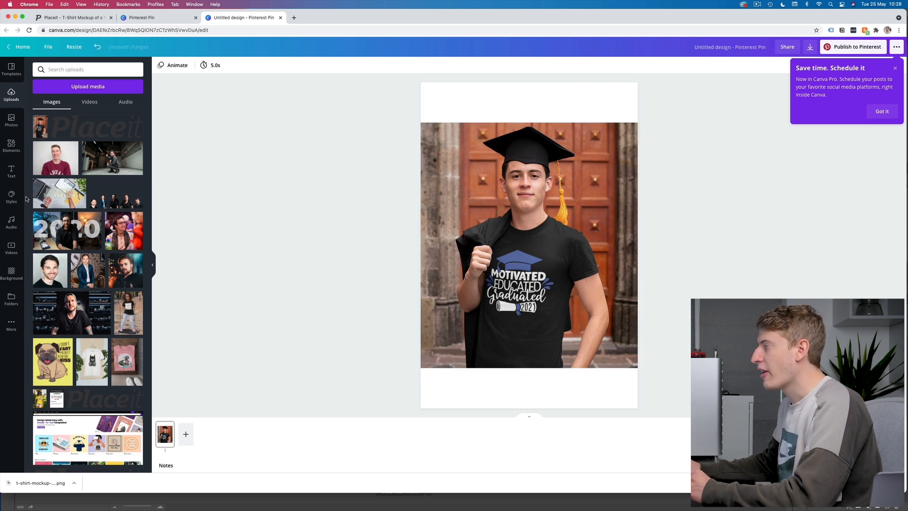
# - Add a thin slanted rectangle as a banner across the photo's upper edge and color it red
pyautogui.click(8, 154)
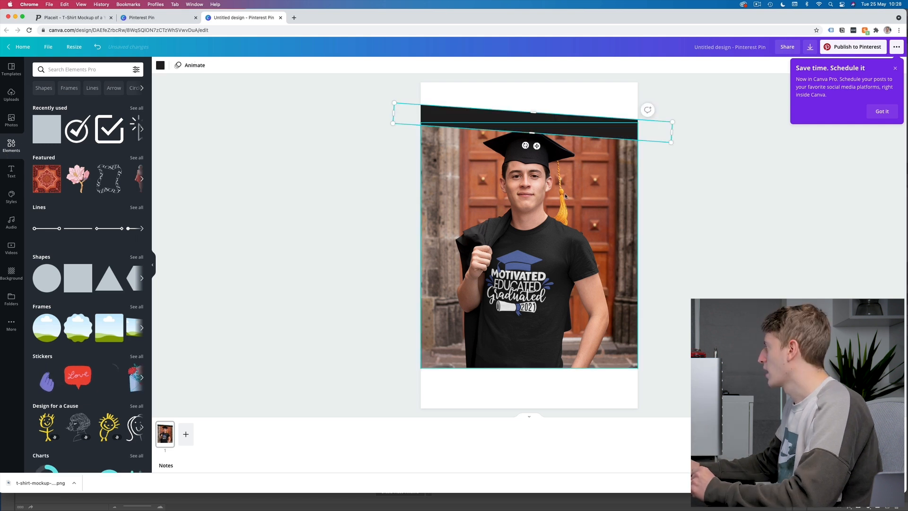
pyautogui.click(160, 65)
pyautogui.click(40, 233)
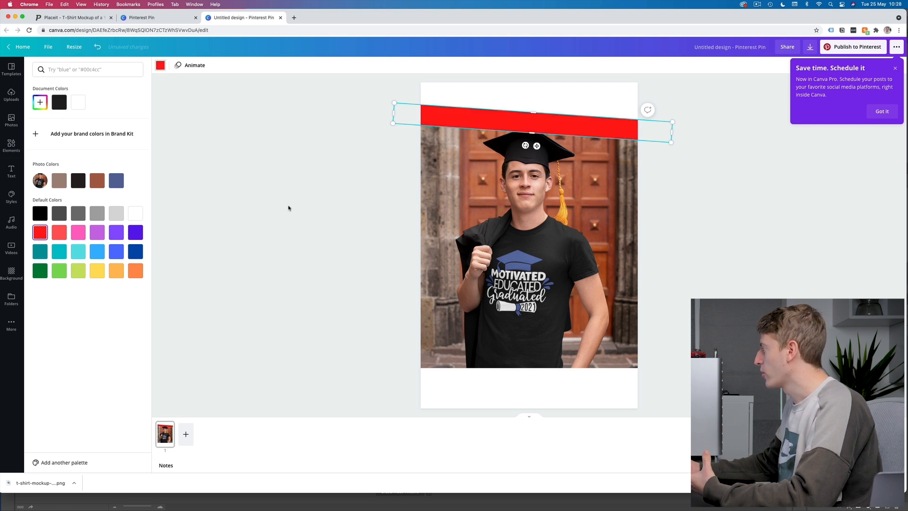
# - Try the colors sampled from the photo on the slanted banner and settle on the muted blue
pyautogui.click(489, 122)
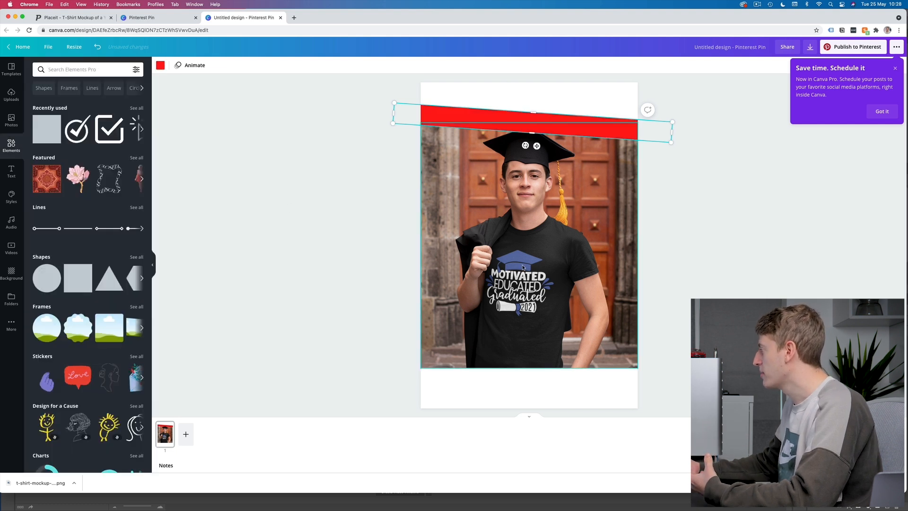
pyautogui.click(160, 65)
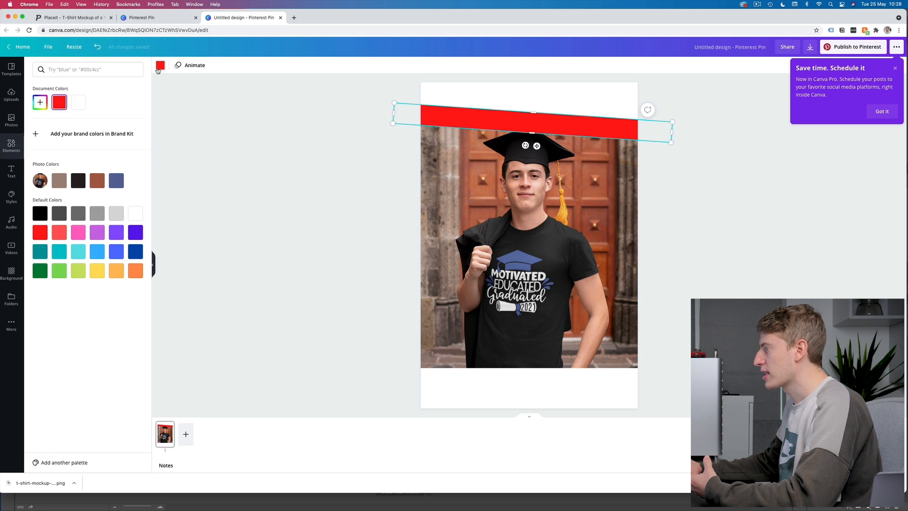
pyautogui.click(114, 181)
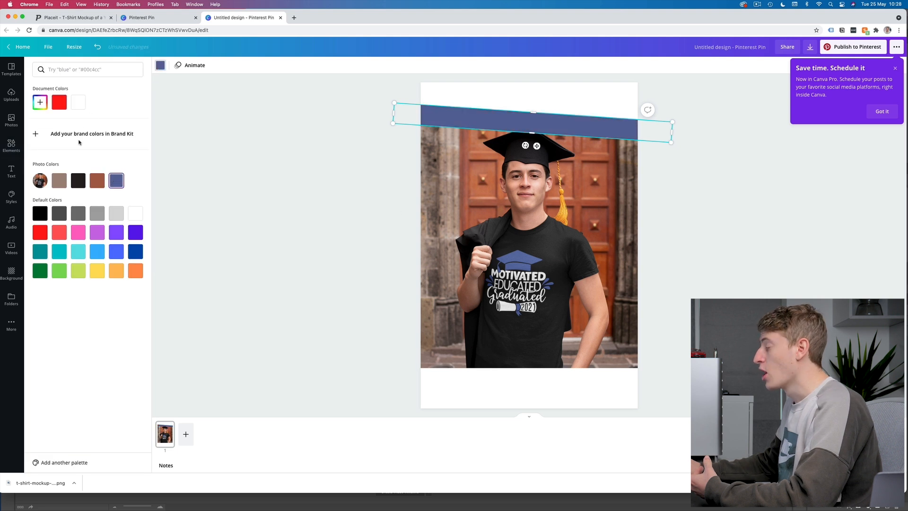
pyautogui.click(59, 182)
pyautogui.click(78, 180)
pyautogui.click(116, 180)
pyautogui.click(97, 181)
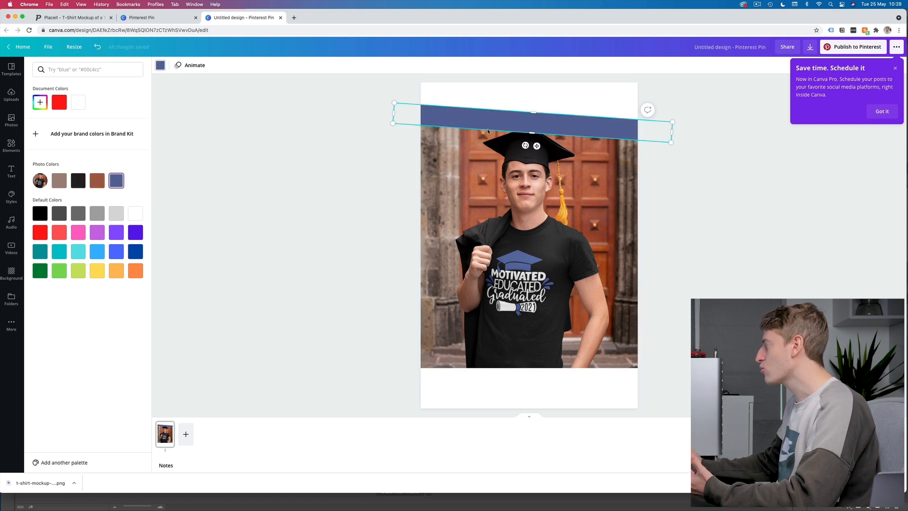
# - Set the banner to the custom blue #2D52CB and place a copy of it across the photo's bottom edge
pyautogui.click(40, 103)
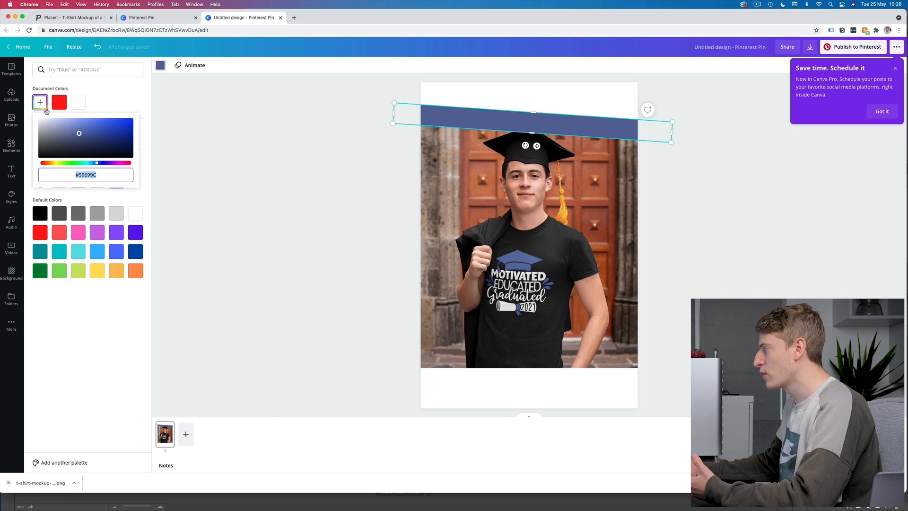
pyautogui.moveTo(94, 133); pyautogui.dragTo(112, 125)
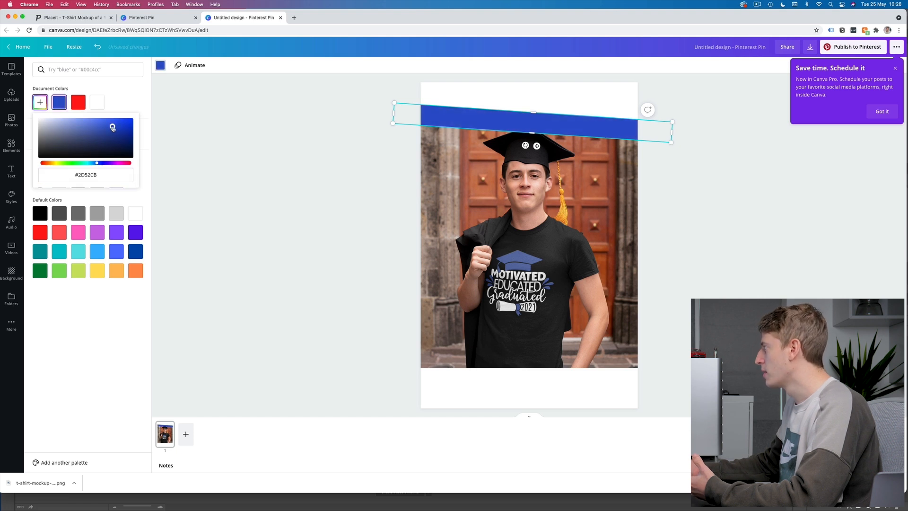
pyautogui.press('Escape')
pyautogui.moveTo(459, 115); pyautogui.dragTo(452, 360)
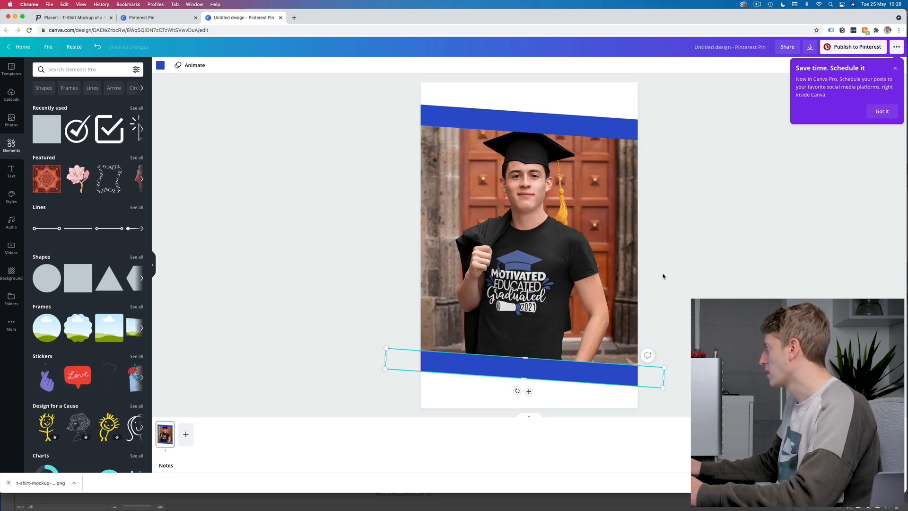
pyautogui.click(683, 265)
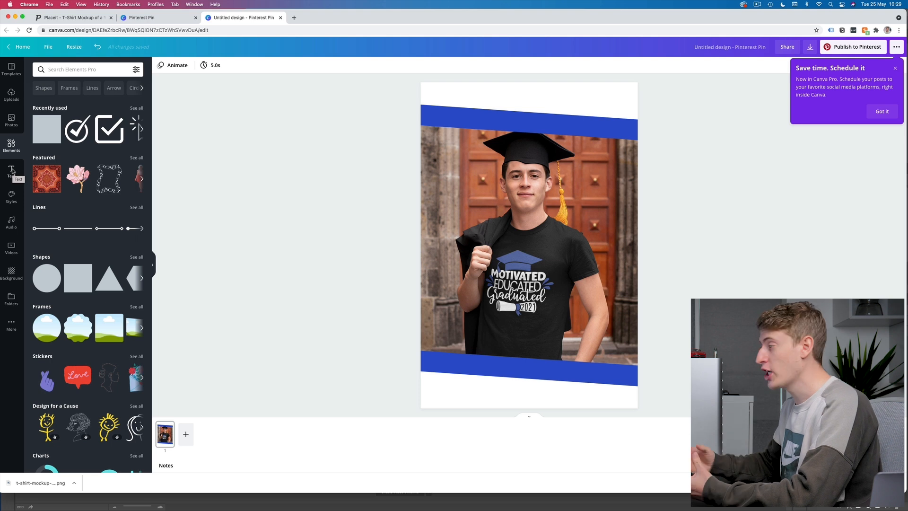
# - Add the heading "Enticing text" in blue Gagalin font in the blank band above the upper banner
pyautogui.click(12, 171)
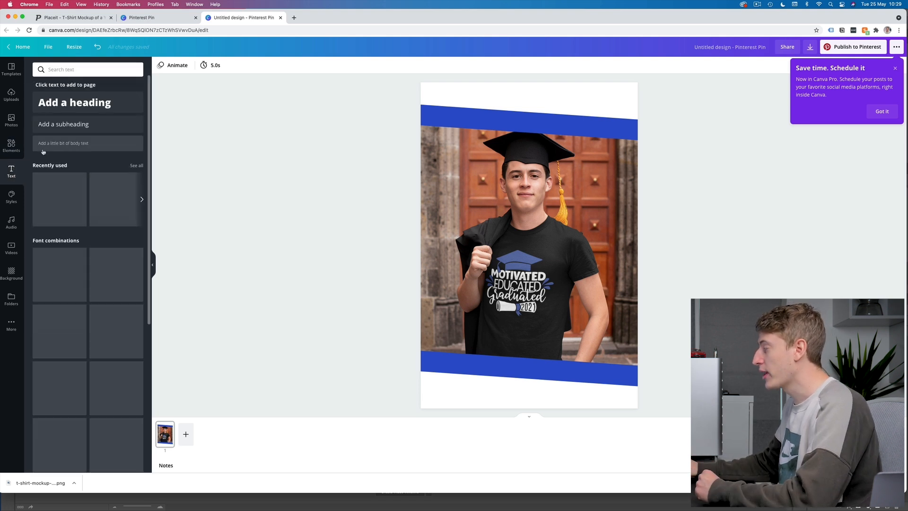
pyautogui.click(52, 110)
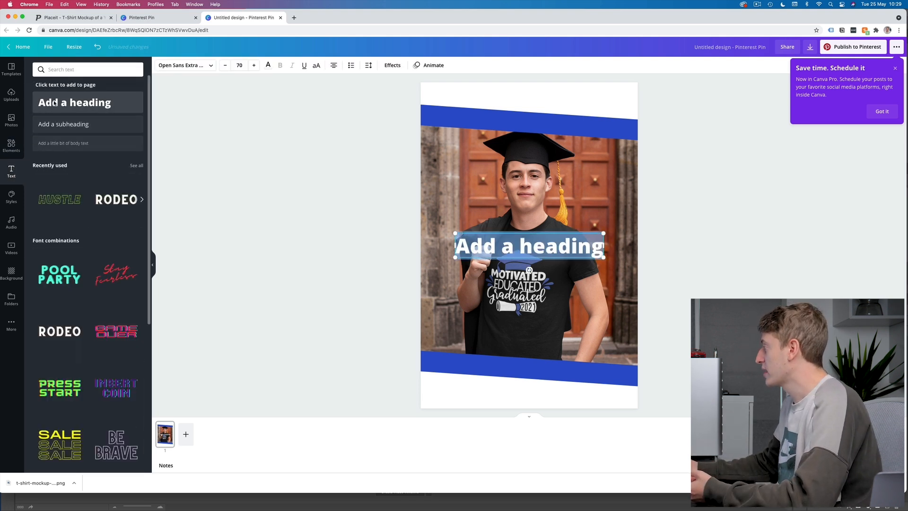
pyautogui.moveTo(535, 233); pyautogui.dragTo(536, 88)
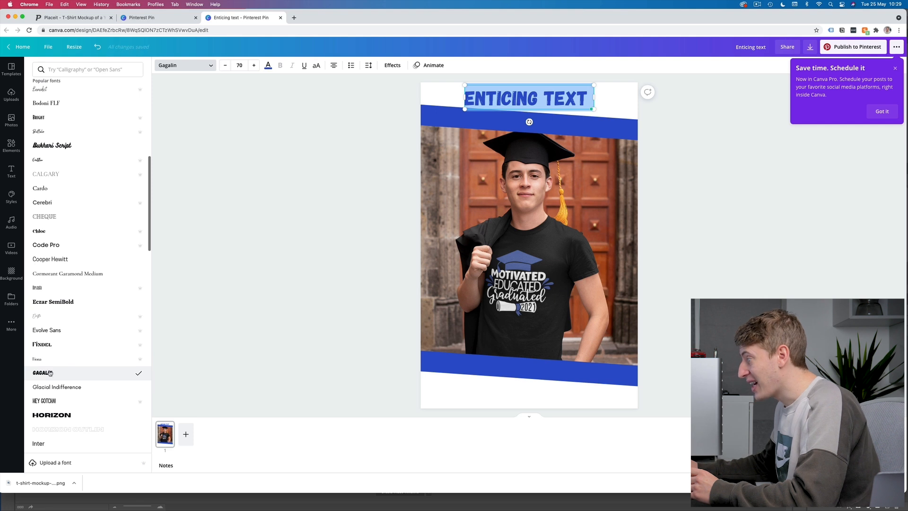
# - Keep the Gagalin font and place a copy of the heading in the blank band below the lower banner
pyautogui.click(66, 359)
pyautogui.click(65, 373)
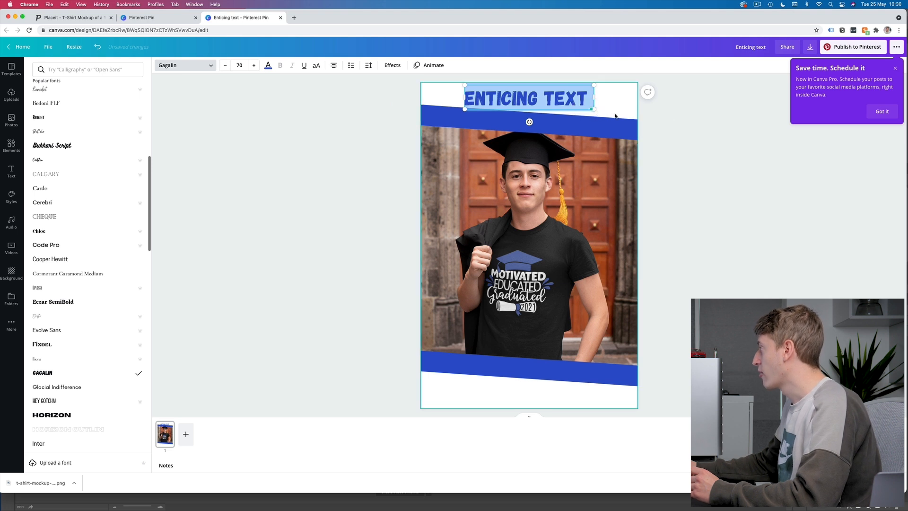
pyautogui.click(746, 135)
pyautogui.click(747, 135)
pyautogui.click(570, 102)
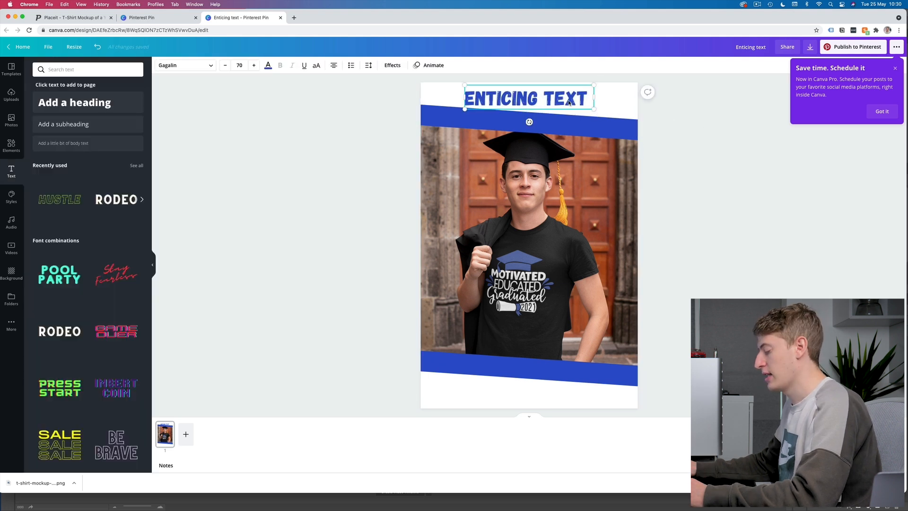
pyautogui.moveTo(568, 102); pyautogui.dragTo(532, 391)
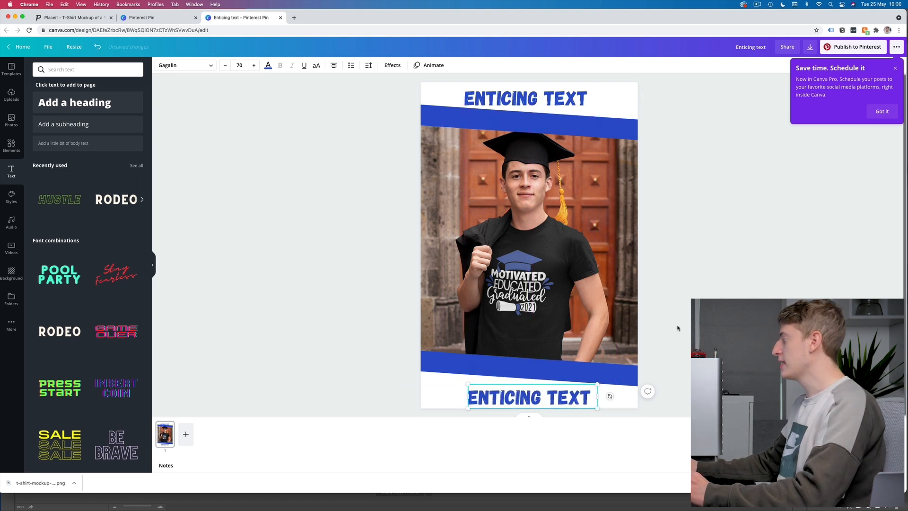
pyautogui.click(679, 326)
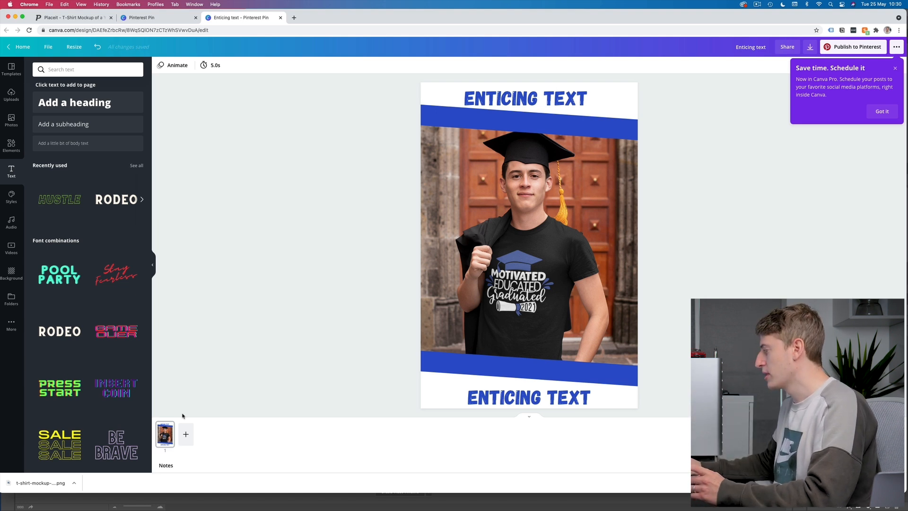
# - Add a blank second page to the design and show the pages in the scrolling page view
pyautogui.click(186, 434)
pyautogui.scroll(5, 558, 262)
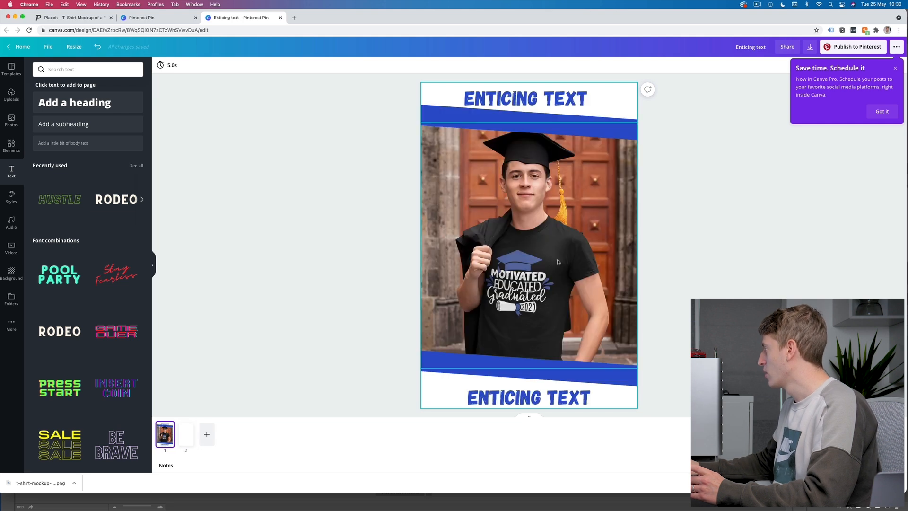
pyautogui.click(184, 435)
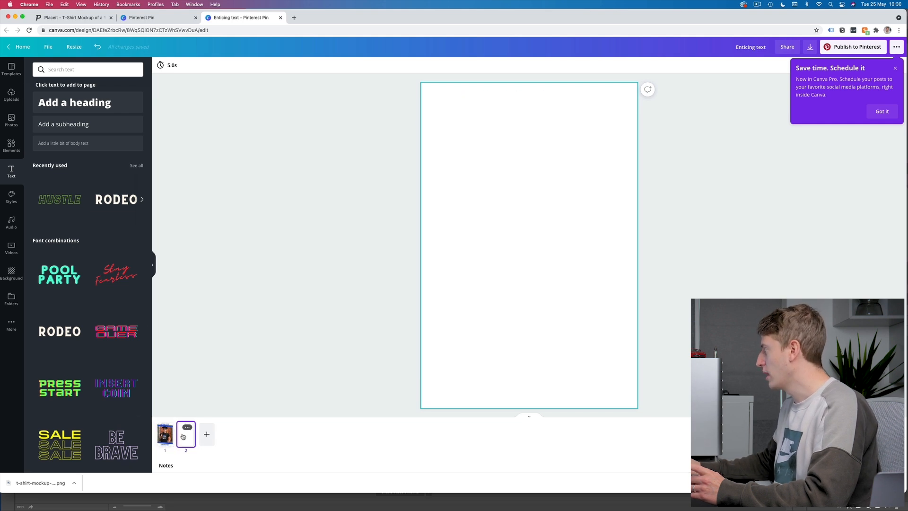
pyautogui.click(521, 418)
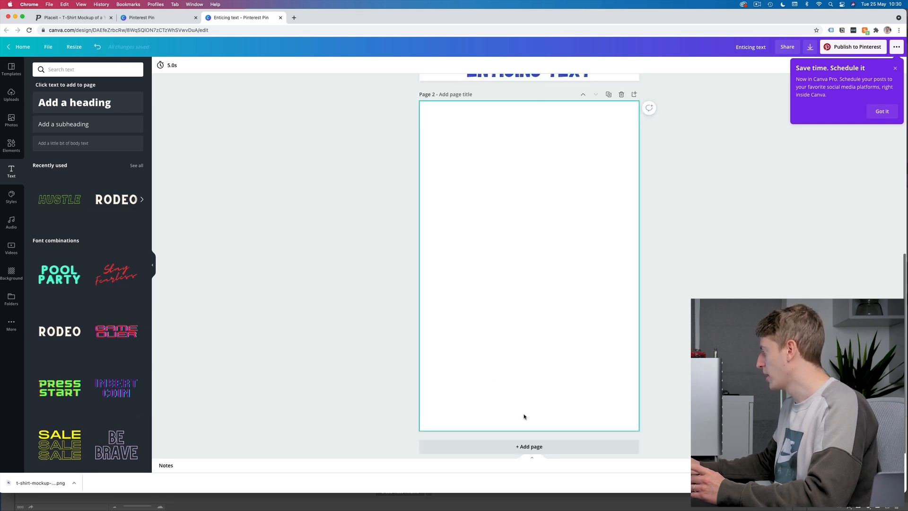
pyautogui.scroll(5, 560, 269)
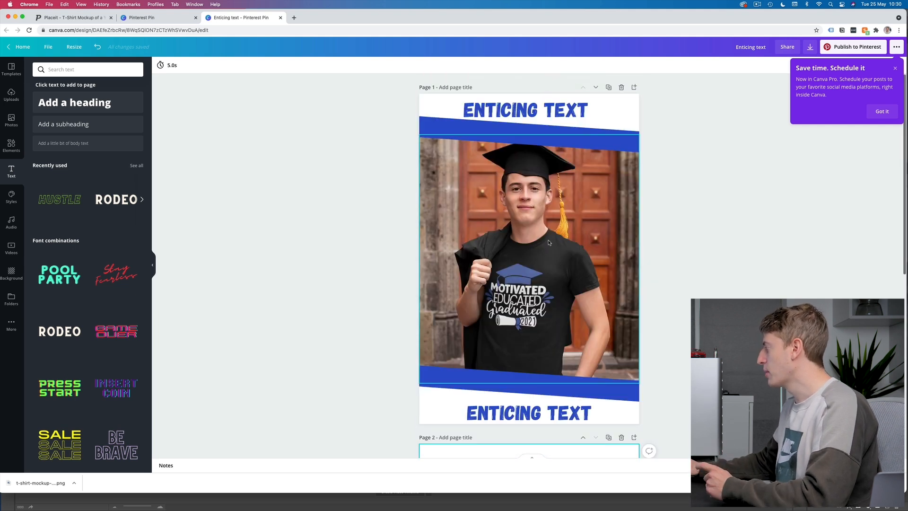
pyautogui.scroll(-5, 480, 208)
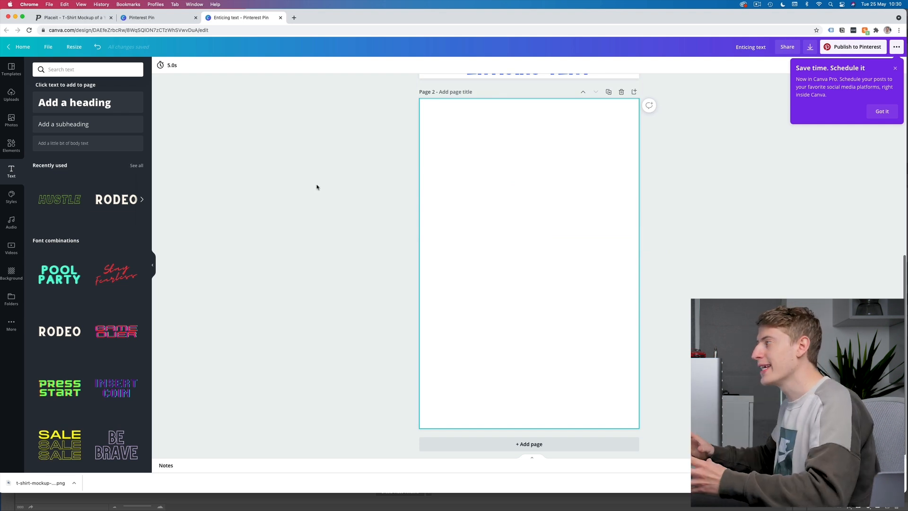
# - Switch to Placeit, search for "tshirt mockups" and open the mockup of a T-shirt lying on a plain color surface
pyautogui.click(71, 18)
pyautogui.moveTo(212, 115)
pyautogui.click(103, 64)
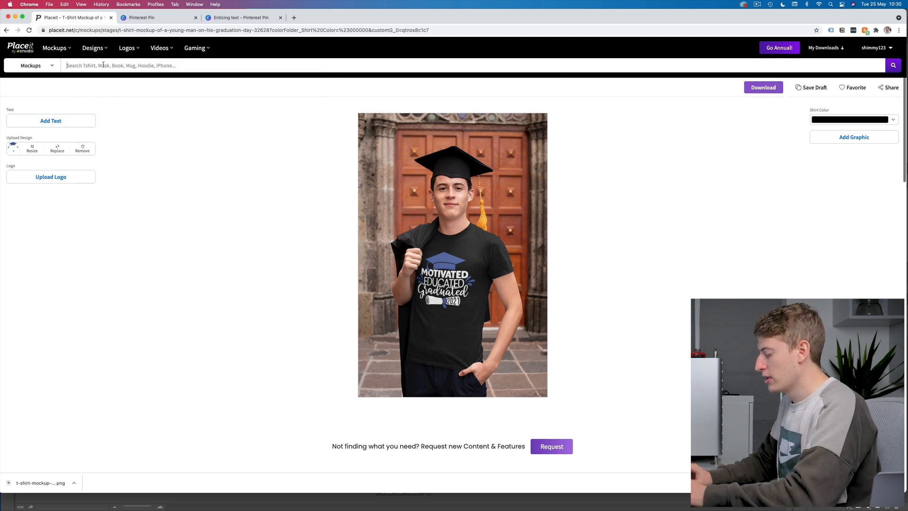
pyautogui.write('t')
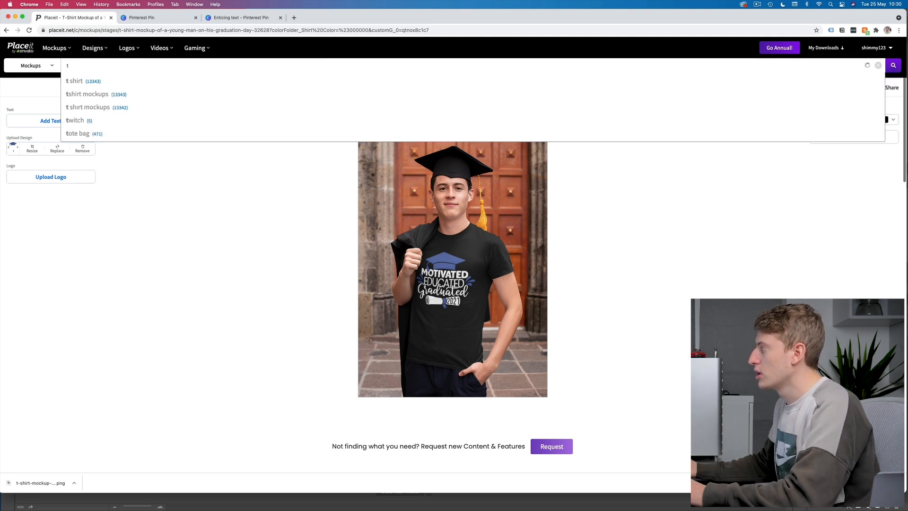
pyautogui.click(84, 94)
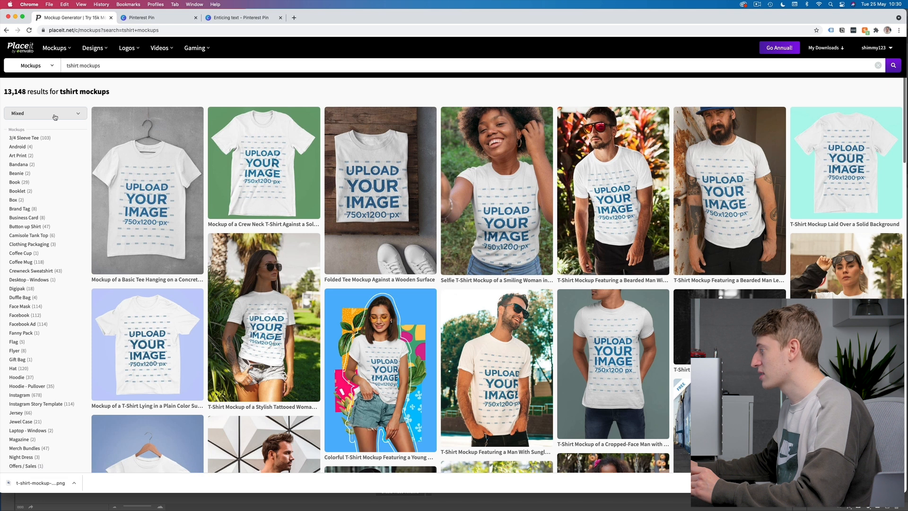
pyautogui.click(147, 340)
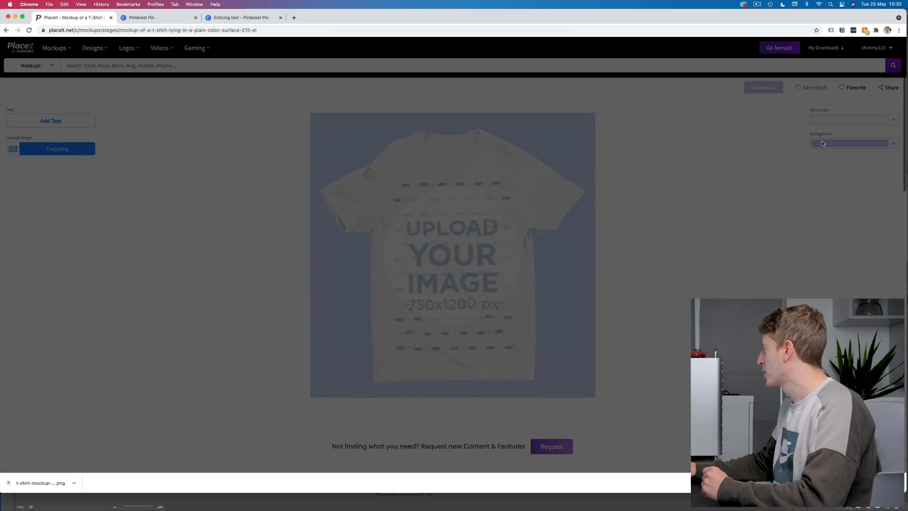
# - Color the mockup's shirt black and reposition the graduation design slightly higher on the chest
pyautogui.click(841, 121)
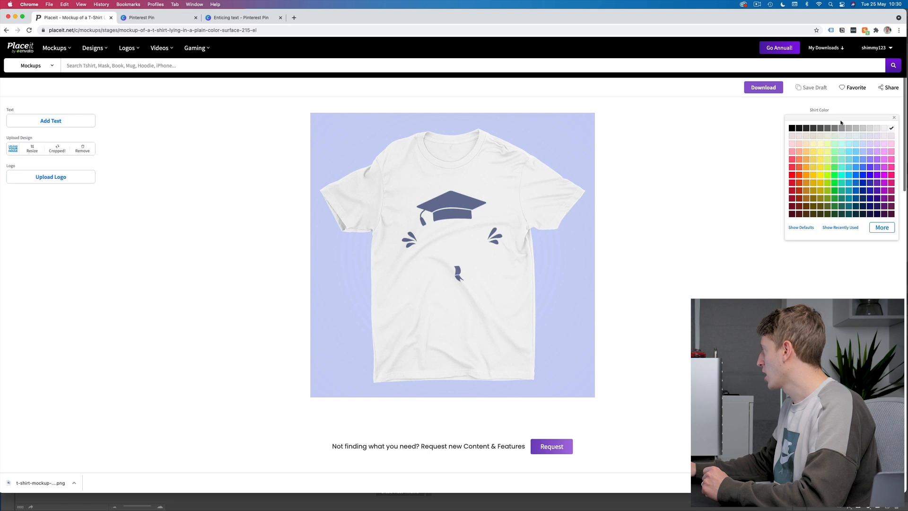
pyautogui.click(791, 130)
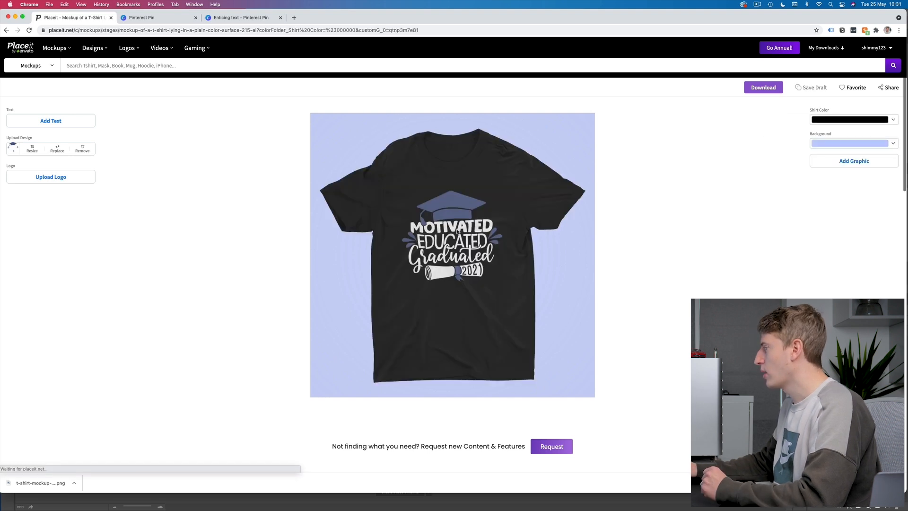
pyautogui.click(36, 151)
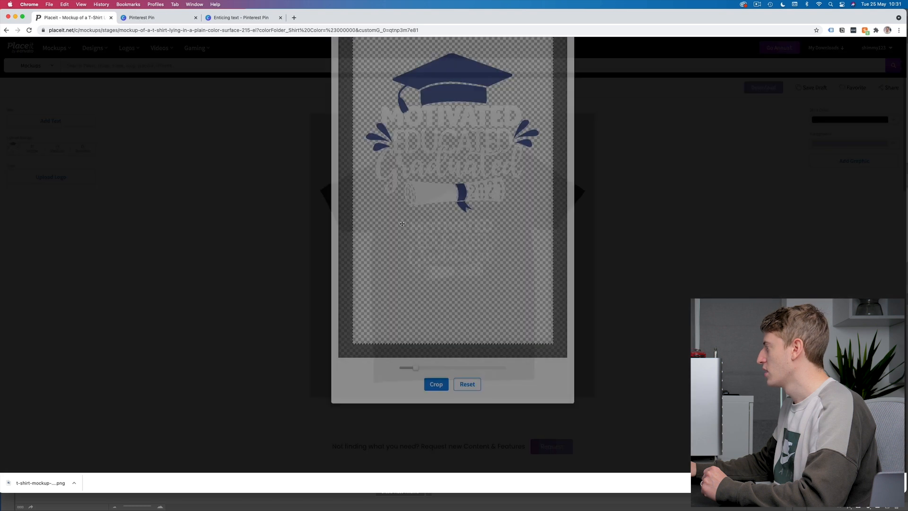
pyautogui.moveTo(444, 195); pyautogui.dragTo(441, 178)
pyautogui.click(442, 444)
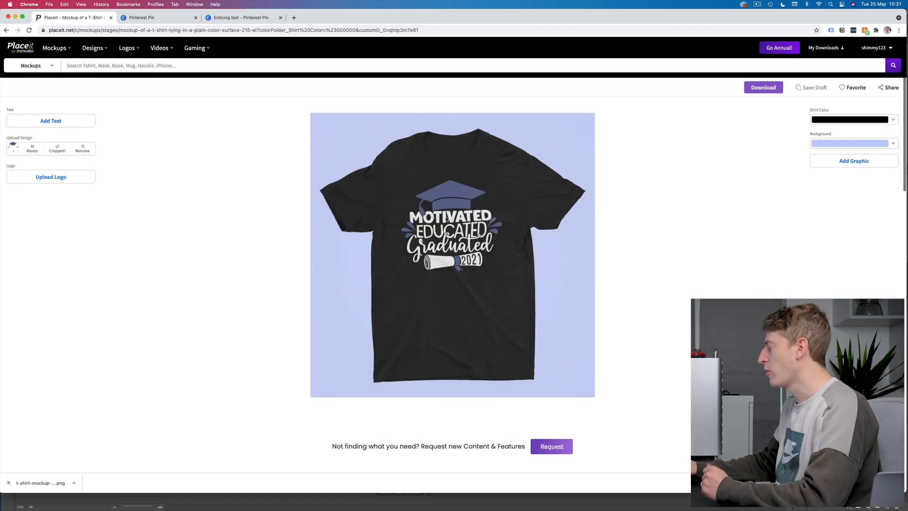
# - Make the T-shirt mockup's background transparent and download the mockup
pyautogui.click(890, 146)
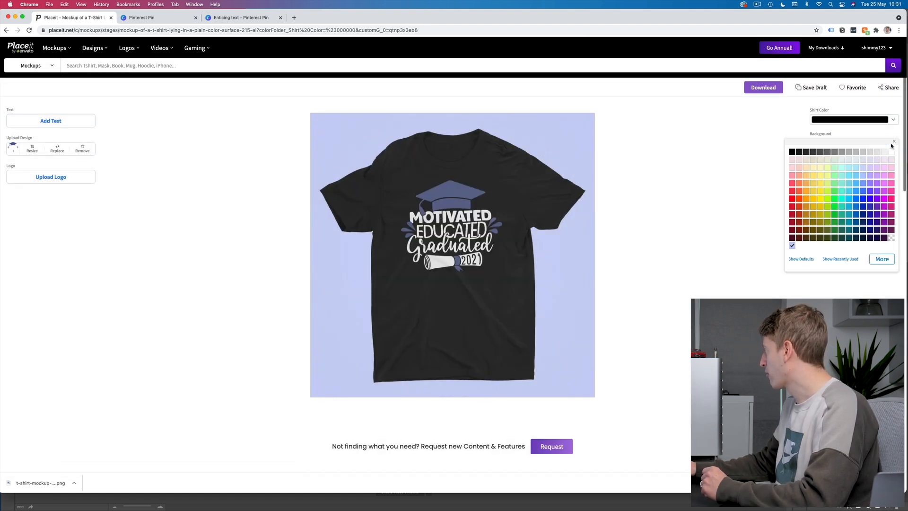
pyautogui.click(892, 240)
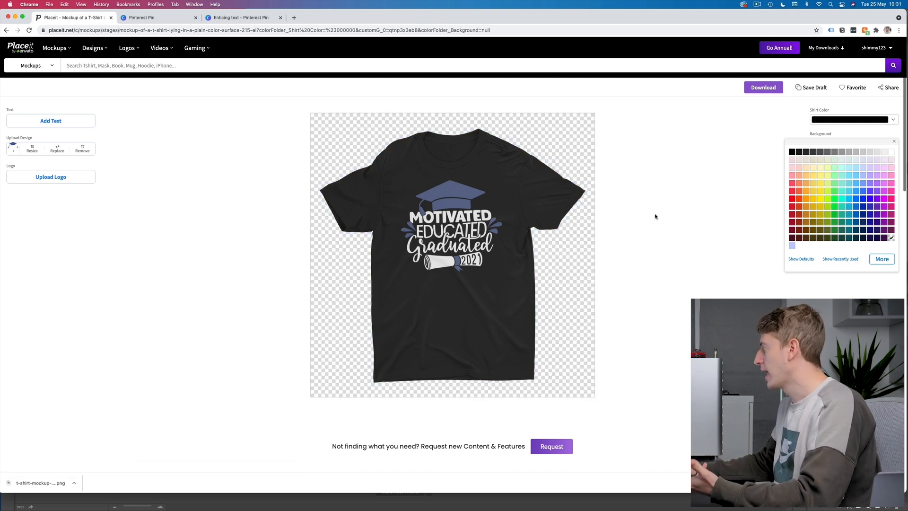
pyautogui.click(681, 383)
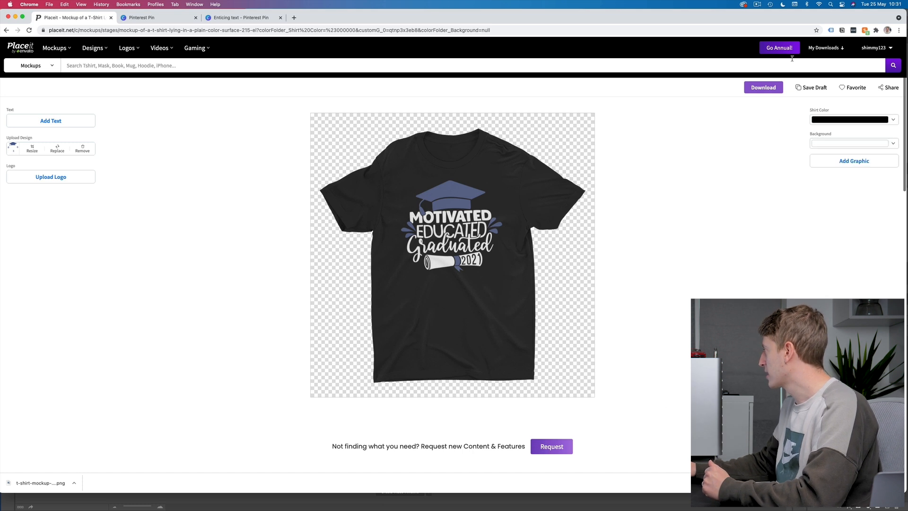
pyautogui.click(741, 91)
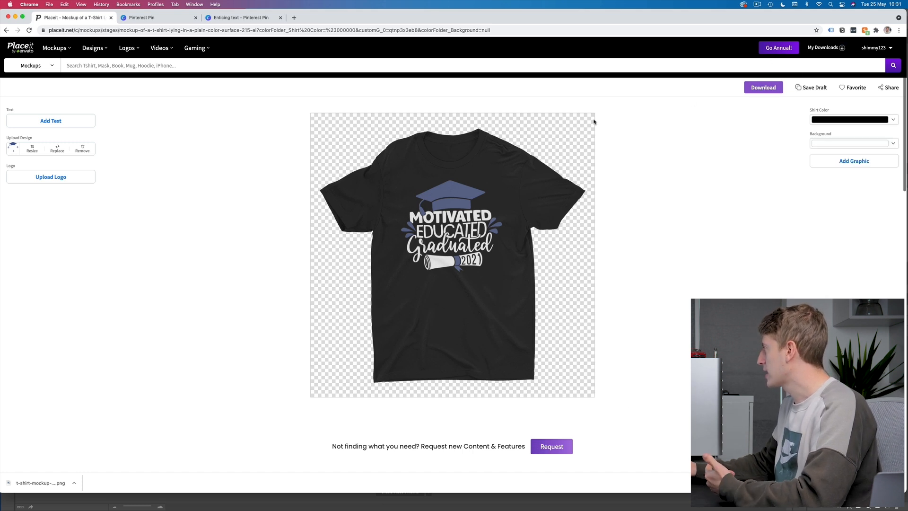
# - Search the mockups for "graduation" and open the one with three happy friends on their graduation day
pyautogui.moveTo(71, 50)
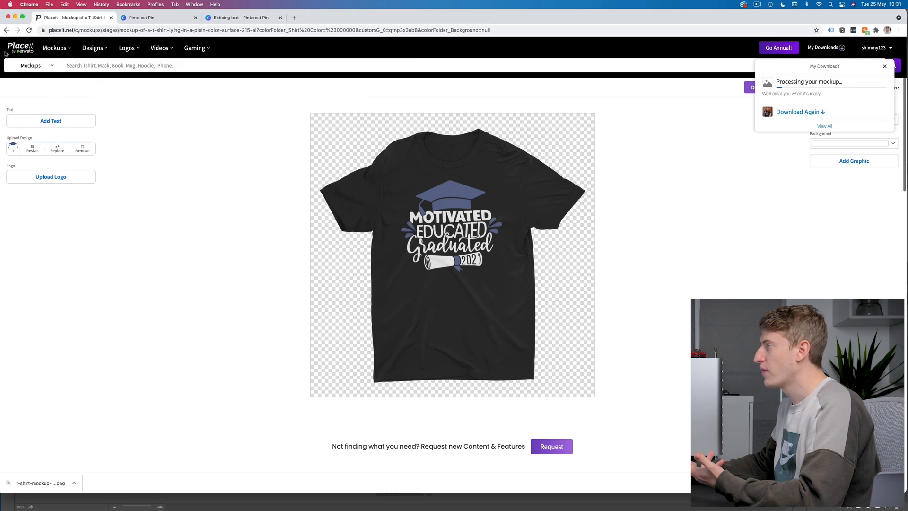
pyautogui.click(88, 63)
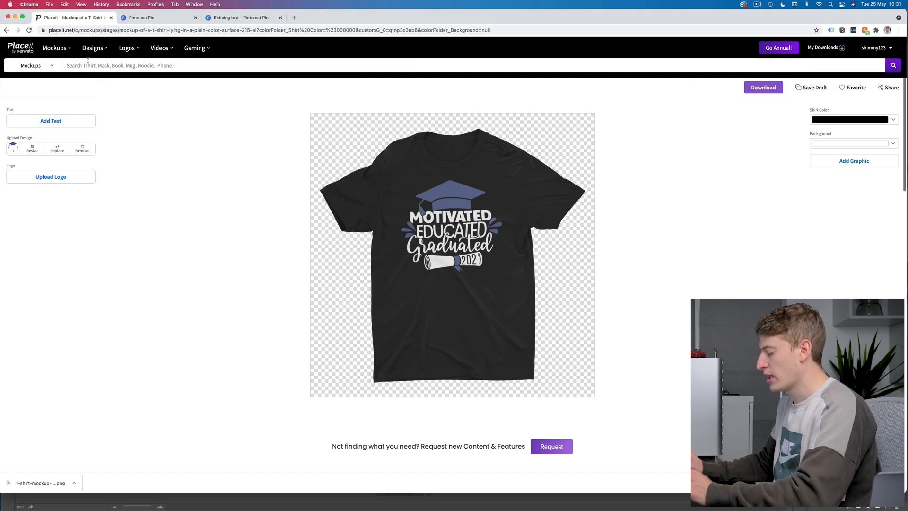
pyautogui.write('grad')
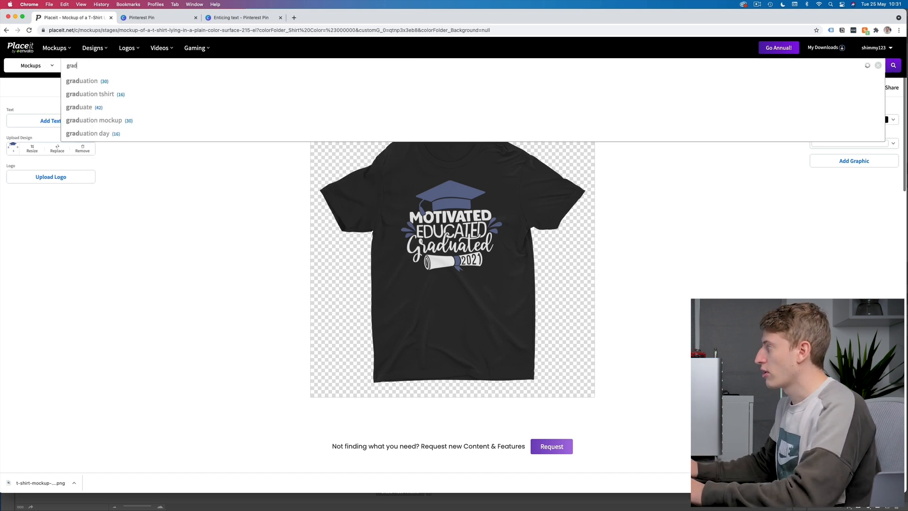
pyautogui.click(78, 81)
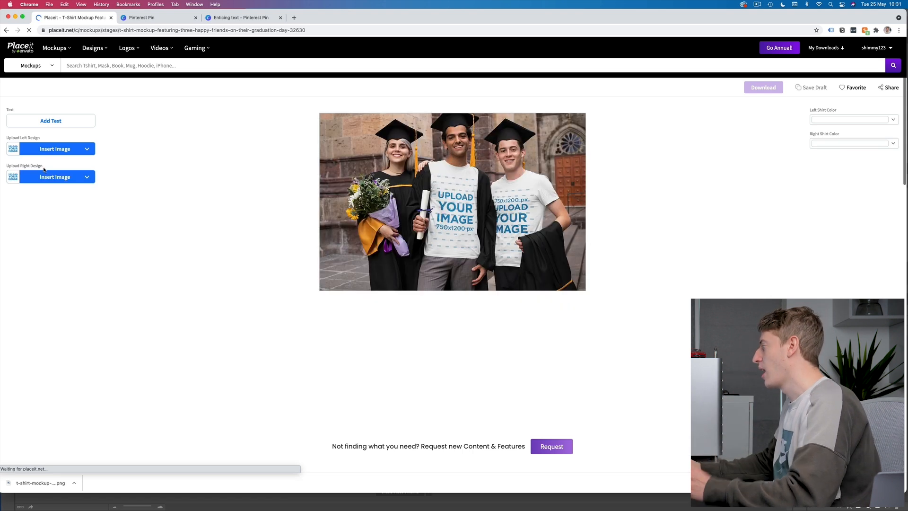
# - Upload the graduation design from the device for the left shirt and crop it with the artwork moved higher
pyautogui.click(49, 152)
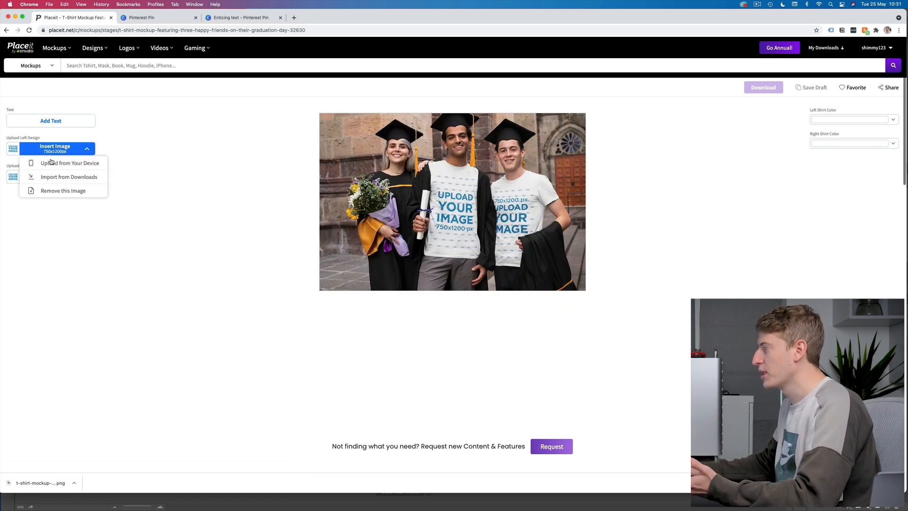
pyautogui.click(51, 163)
pyautogui.doubleClick(124, 107)
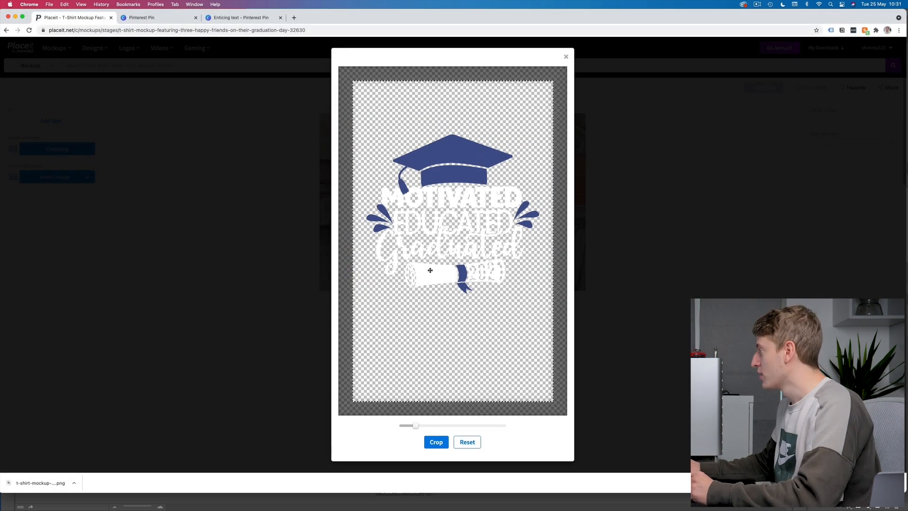
pyautogui.moveTo(429, 270); pyautogui.dragTo(433, 220)
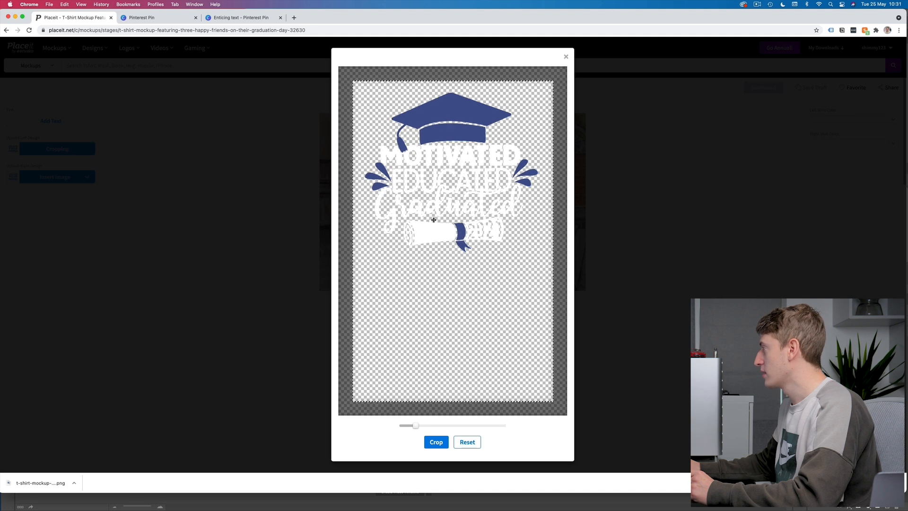
pyautogui.click(437, 444)
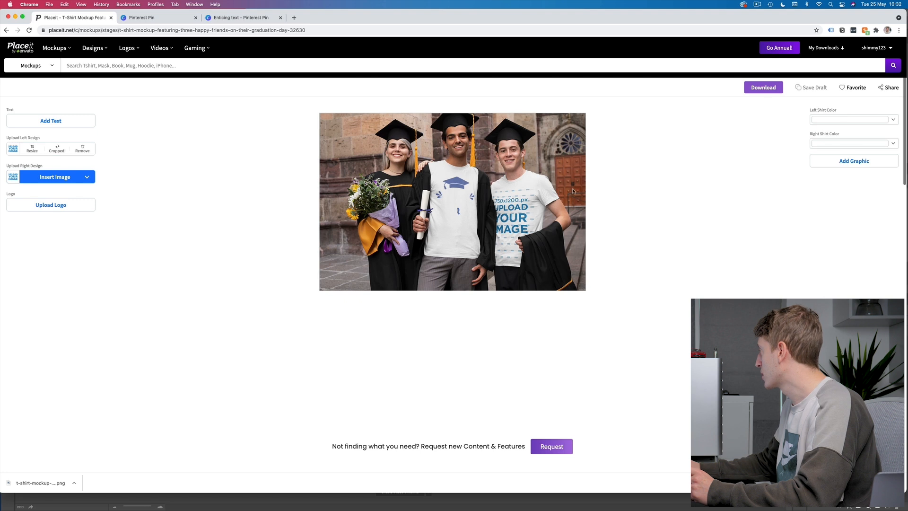
# - Color the left shirt dark blue and the right shirt red with the same design, and download the mockup
pyautogui.click(851, 120)
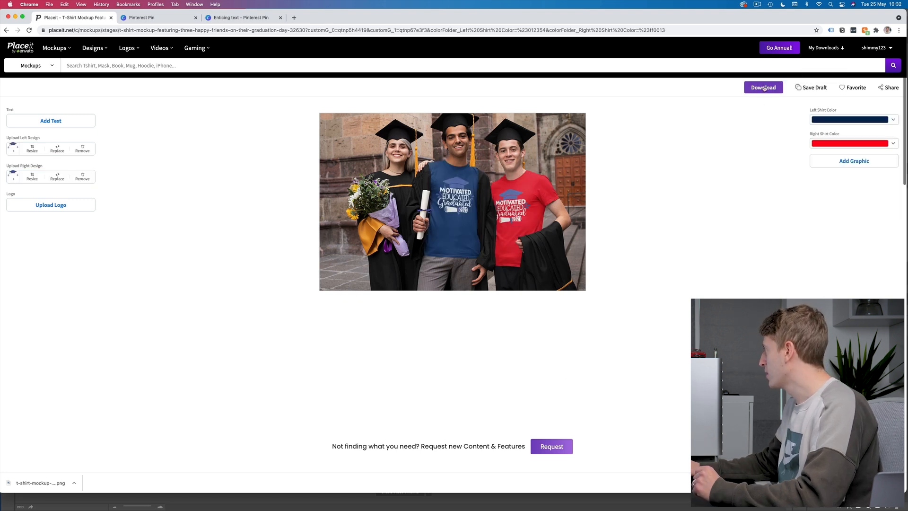
pyautogui.click(776, 84)
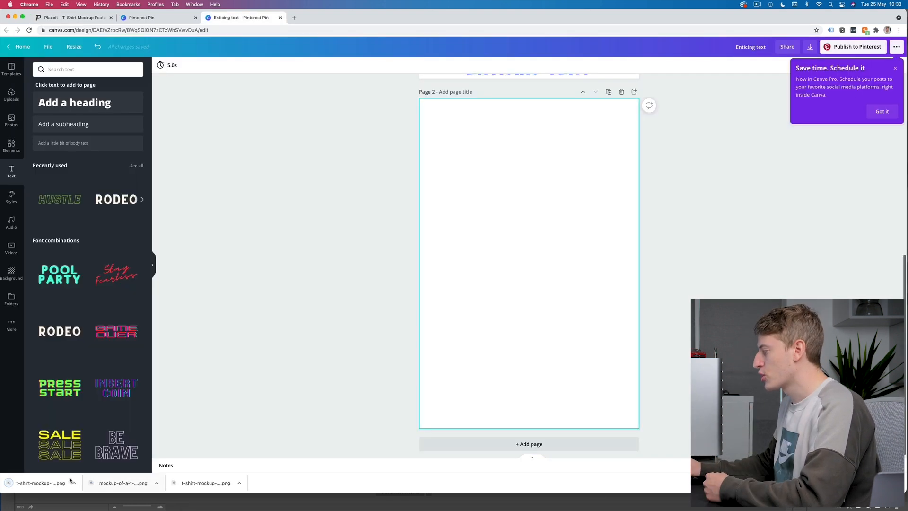
# - In Canva, place the T-shirt cutout enlarged and tilted on page 2's lower part, and add the three-graduates mockup photo above it
pyautogui.moveTo(70, 480); pyautogui.dragTo(291, 279)
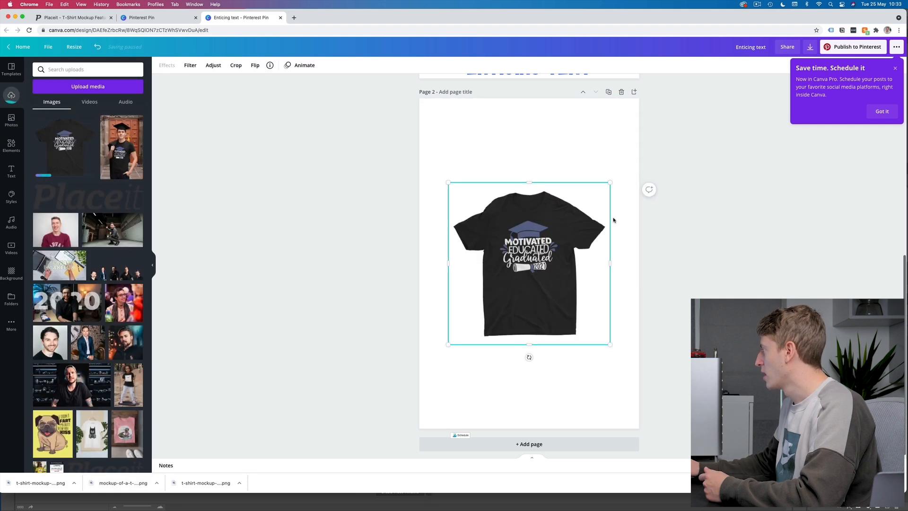
pyautogui.moveTo(620, 179); pyautogui.dragTo(791, 56)
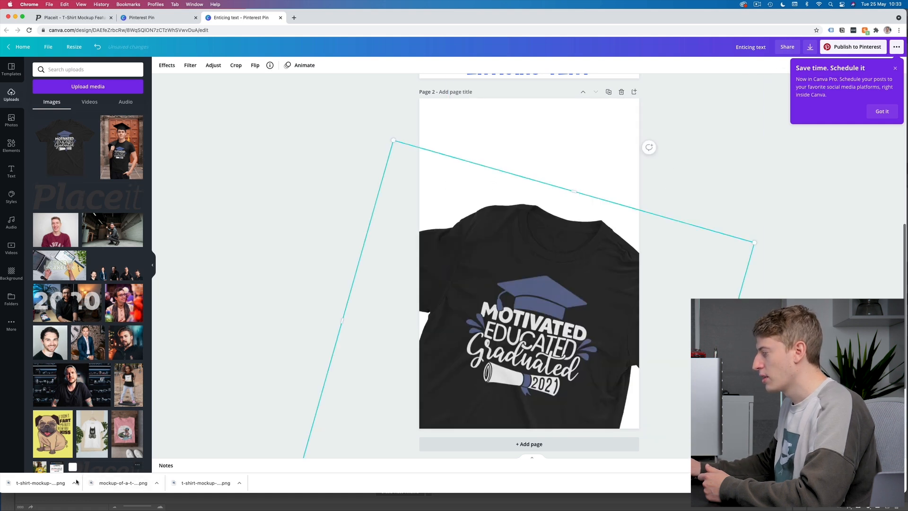
pyautogui.moveTo(75, 481); pyautogui.dragTo(556, 184)
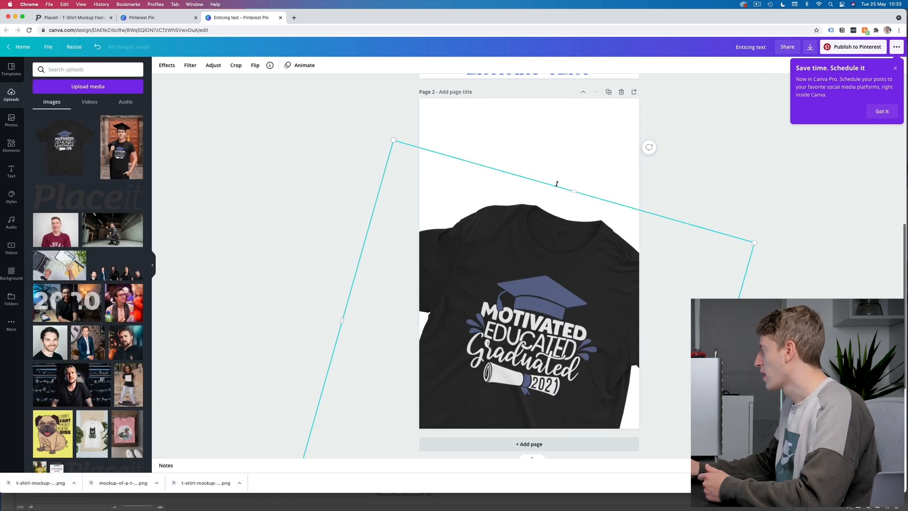
pyautogui.moveTo(511, 254); pyautogui.dragTo(510, 186)
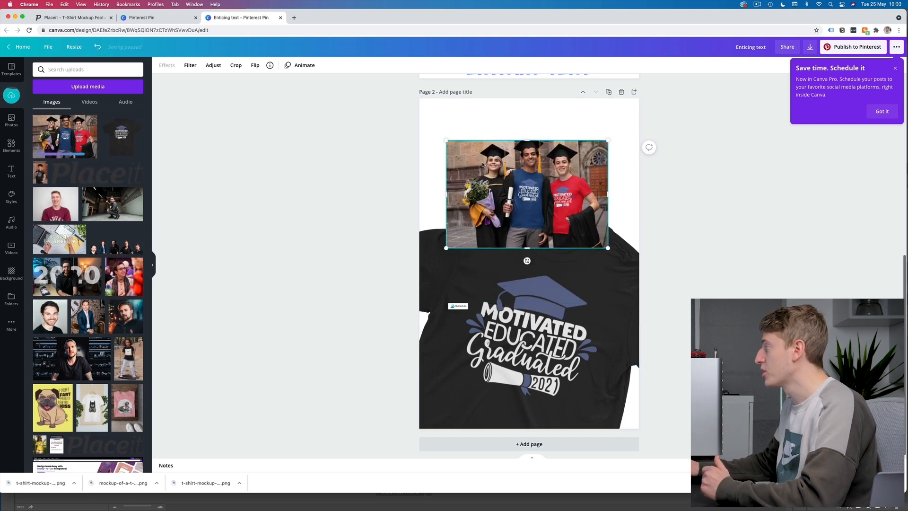
# - Crop page 2's graduates photo to heads and shoulders, enlarge it beyond the page width, and tilt it across the upper part
pyautogui.click(236, 66)
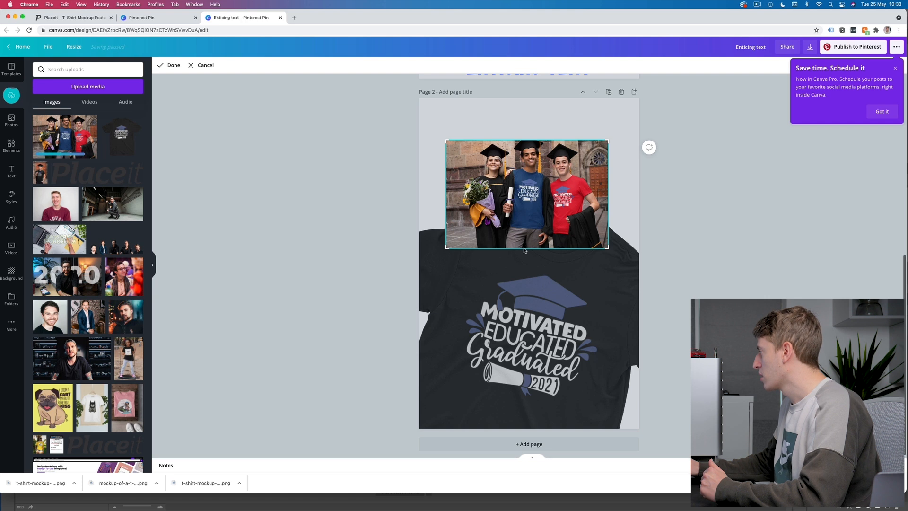
pyautogui.moveTo(447, 247); pyautogui.dragTo(448, 182)
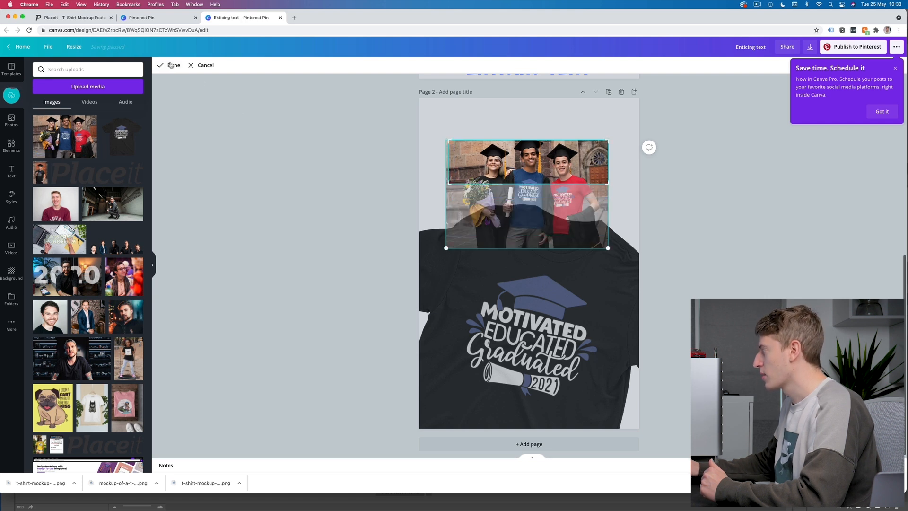
pyautogui.click(171, 65)
pyautogui.moveTo(609, 182); pyautogui.dragTo(766, 244)
pyautogui.moveTo(584, 195); pyautogui.dragTo(507, 157)
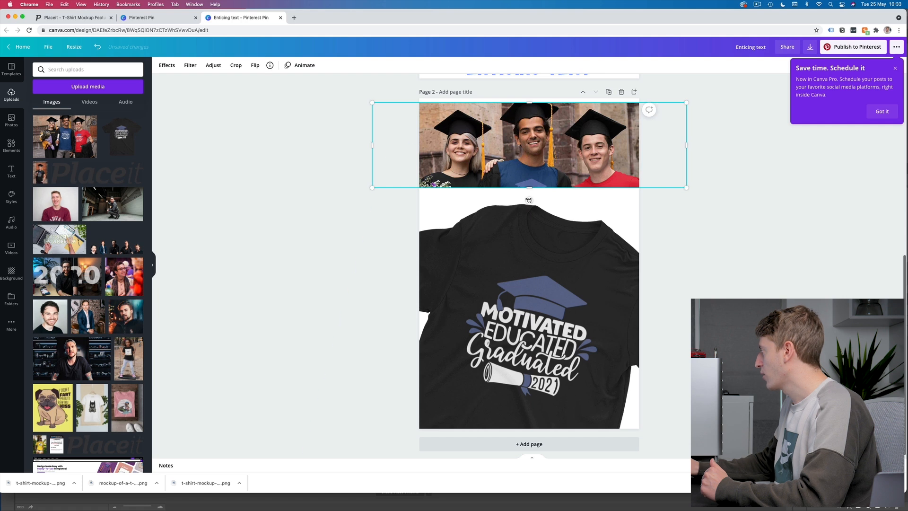
pyautogui.moveTo(528, 200); pyautogui.dragTo(517, 200)
pyautogui.click(345, 314)
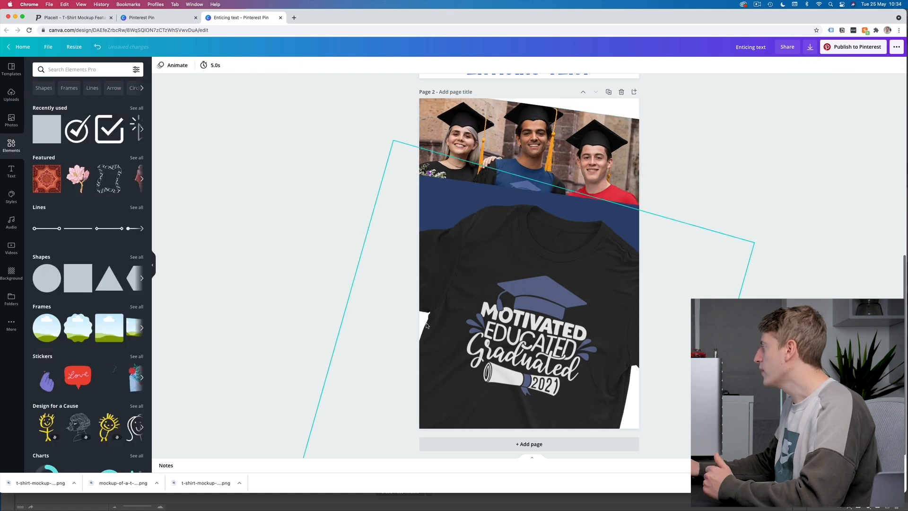
# - Set page 2's background to the dark blue sampled from the graduates photo
pyautogui.click(496, 284)
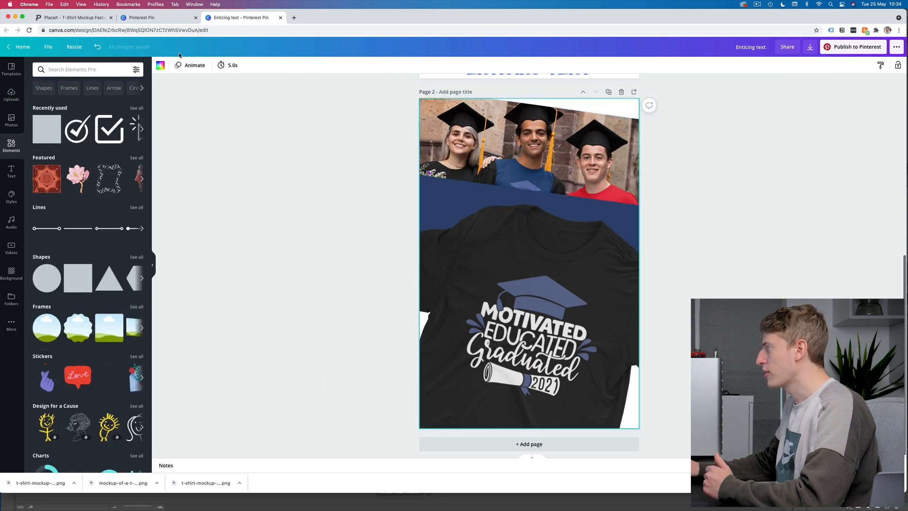
pyautogui.click(159, 66)
pyautogui.click(116, 201)
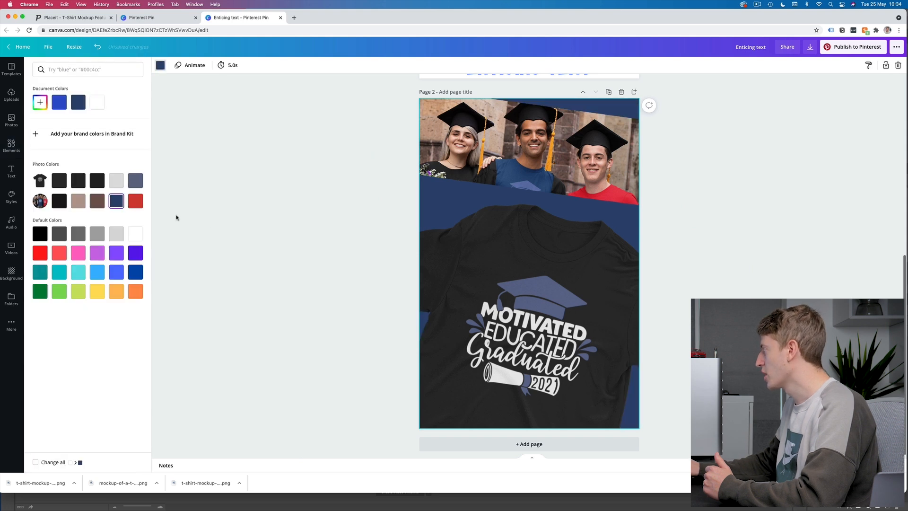
pyautogui.click(268, 225)
# - Reduce the graduates photo's tilt to about 3° and move it slightly lower on page 2
pyautogui.click(528, 185)
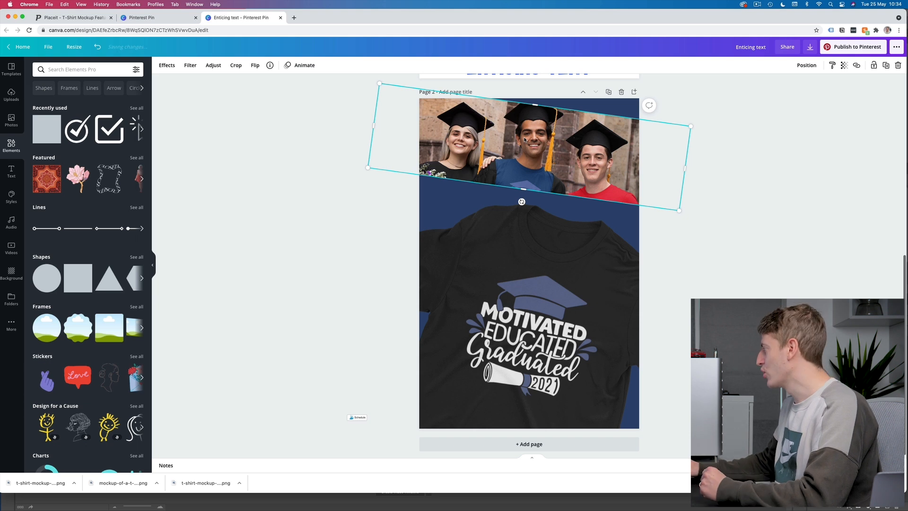
pyautogui.moveTo(675, 126); pyautogui.dragTo(678, 137)
pyautogui.moveTo(524, 212); pyautogui.dragTo(529, 212)
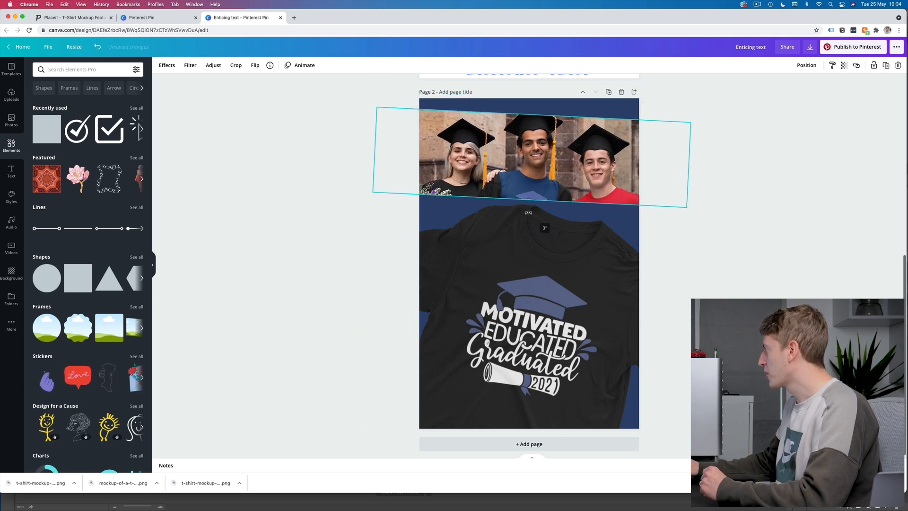
# - Add white lines across page 2, tilted to follow the slanted upper and lower edges of the graduates photo
pyautogui.click(80, 229)
pyautogui.moveTo(470, 266); pyautogui.dragTo(443, 195)
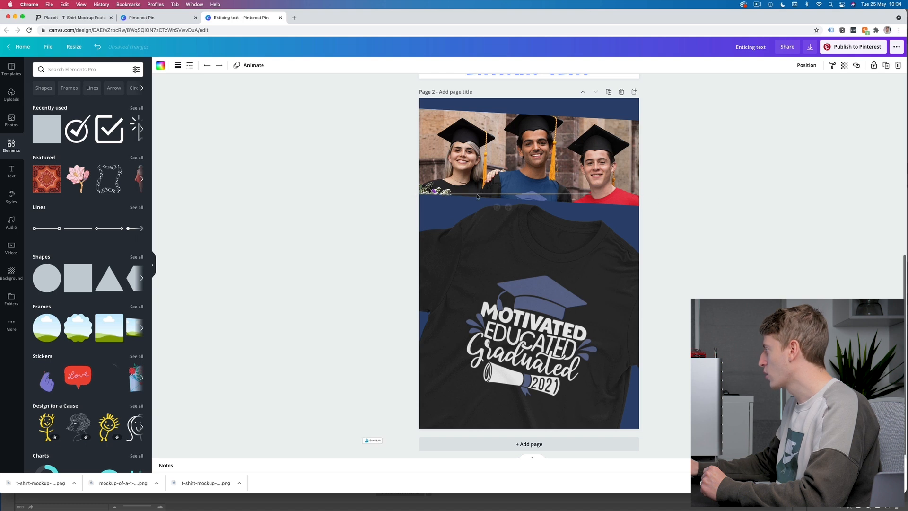
pyautogui.moveTo(590, 194); pyautogui.dragTo(655, 208)
pyautogui.click(737, 189)
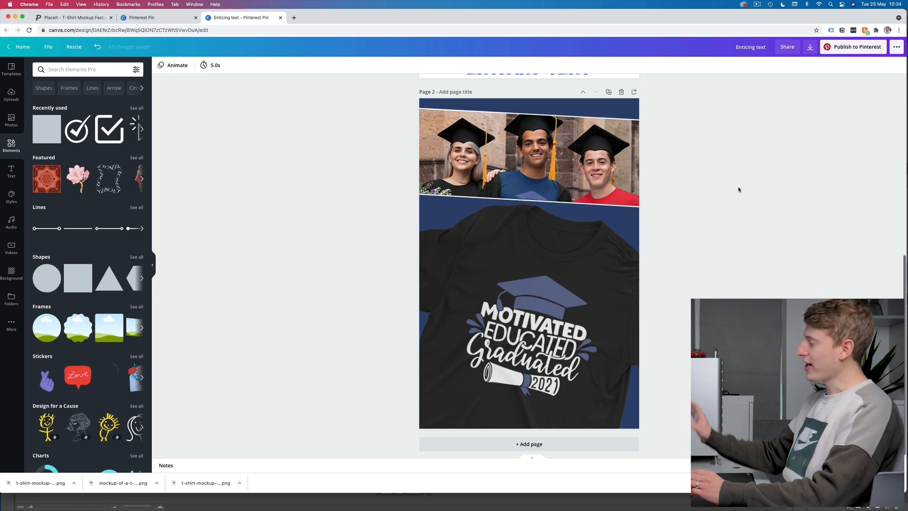
# - Move page 2's T-shirt cutout higher so its collar meets the lower edge of the graduates photo
pyautogui.click(502, 327)
pyautogui.moveTo(502, 328); pyautogui.dragTo(501, 314)
pyautogui.click(680, 357)
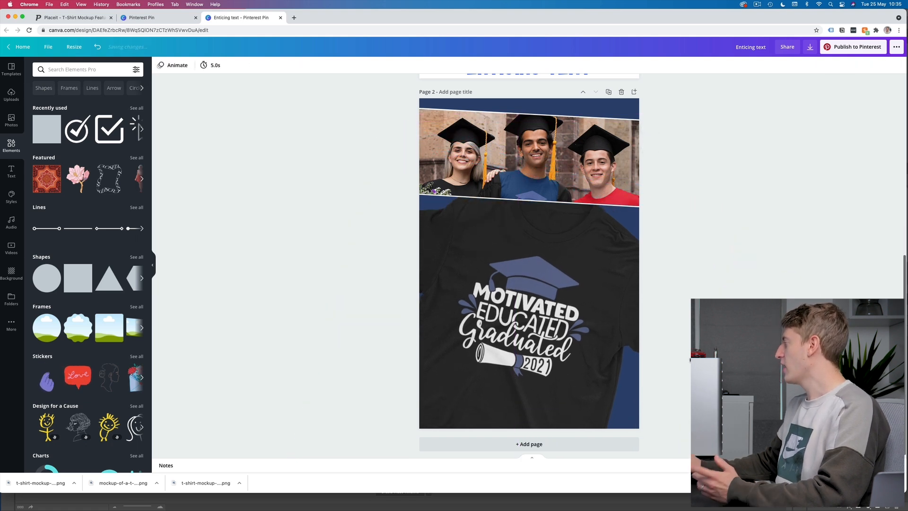
# - Set page 1's background to the muted blue sampled from its photo
pyautogui.scroll(5, 679, 357)
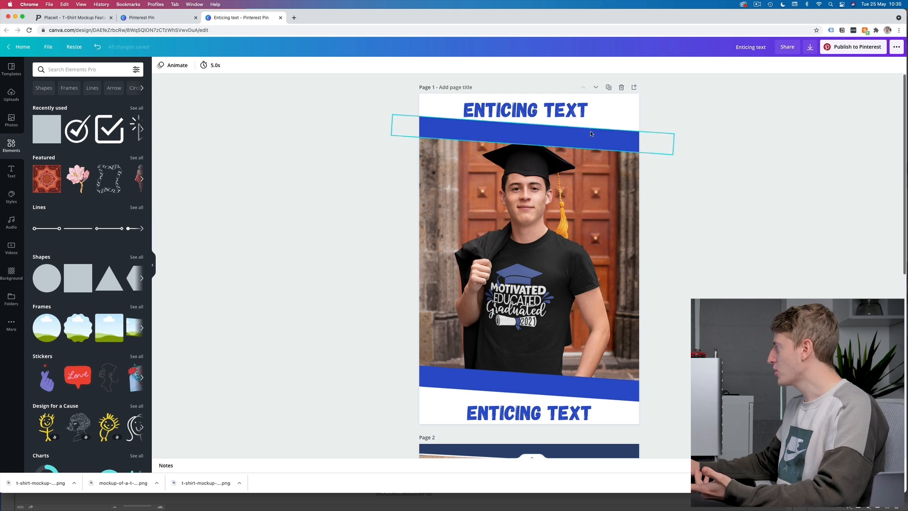
pyautogui.click(441, 407)
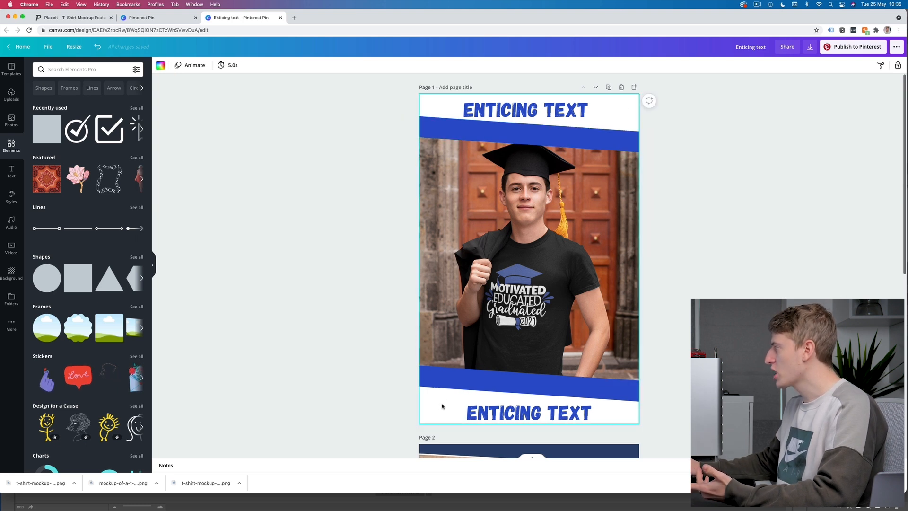
pyautogui.click(161, 67)
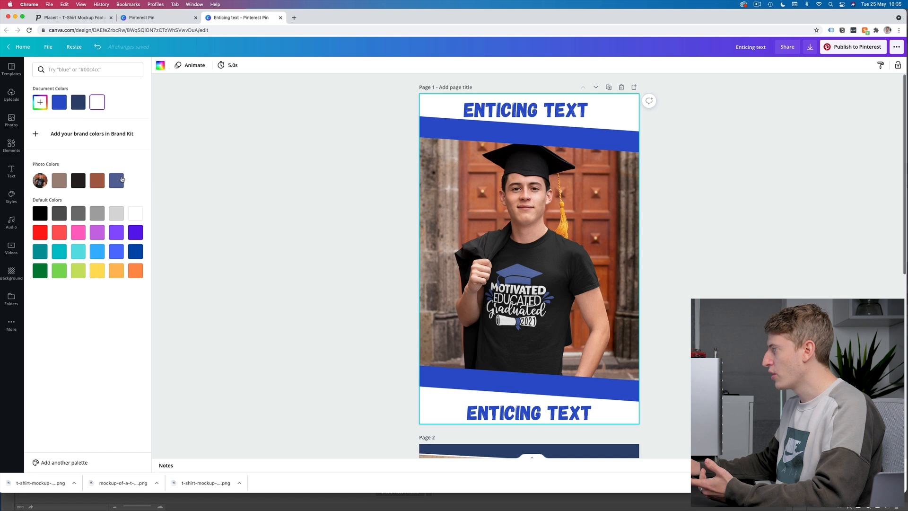
pyautogui.click(121, 182)
# - Change both ENTICING TEXT headings on page 1 to white
pyautogui.click(529, 110)
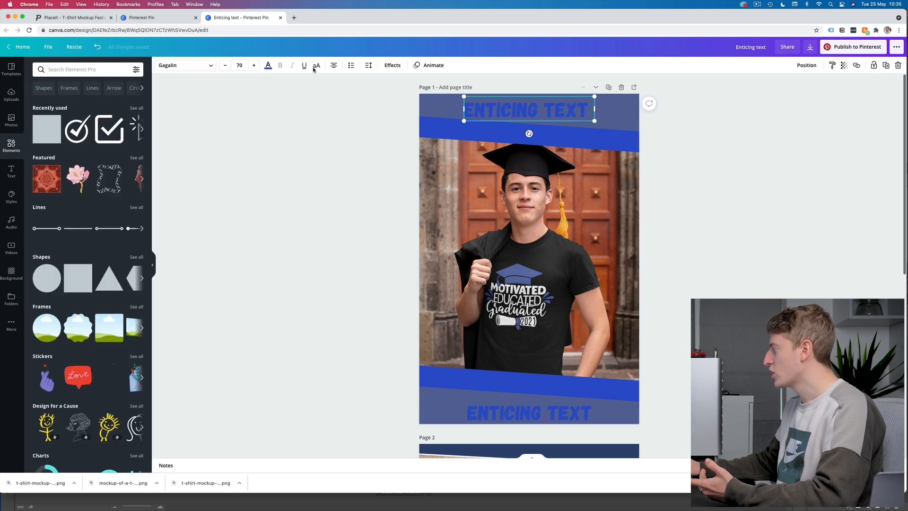
pyautogui.click(267, 66)
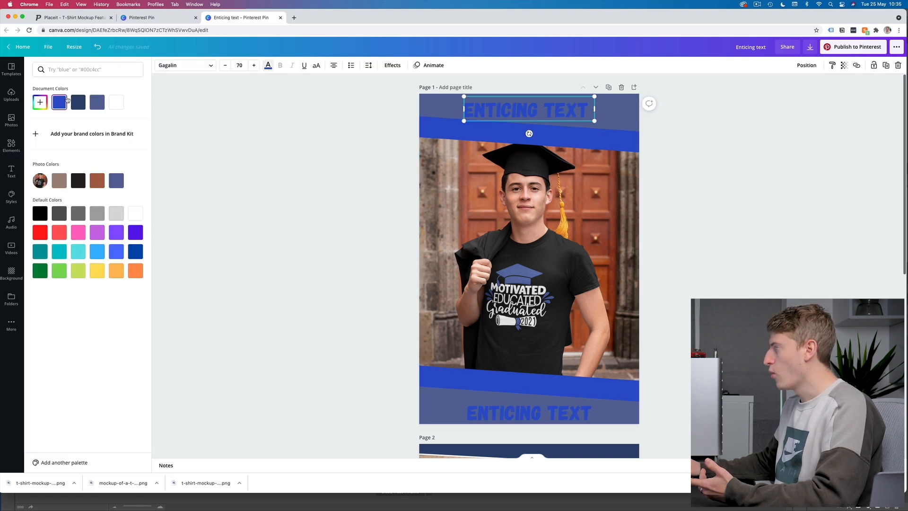
pyautogui.click(115, 105)
pyautogui.click(522, 409)
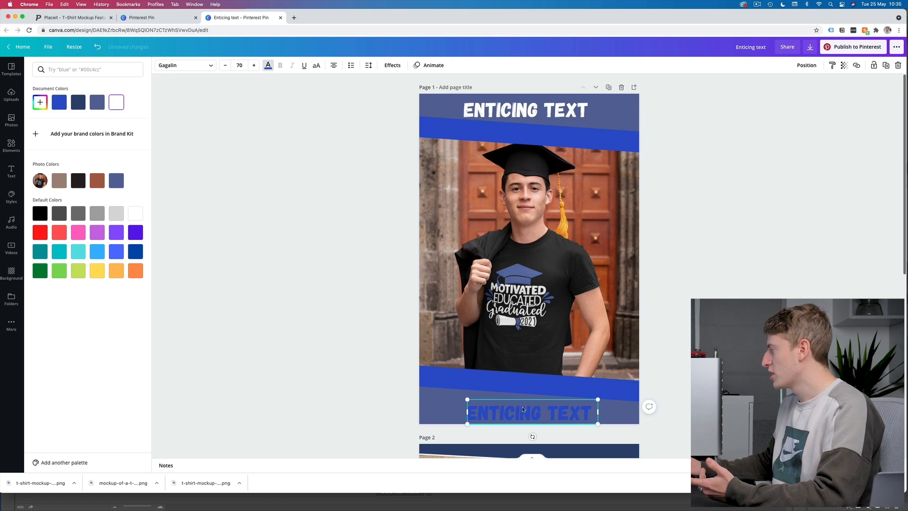
pyautogui.click(116, 102)
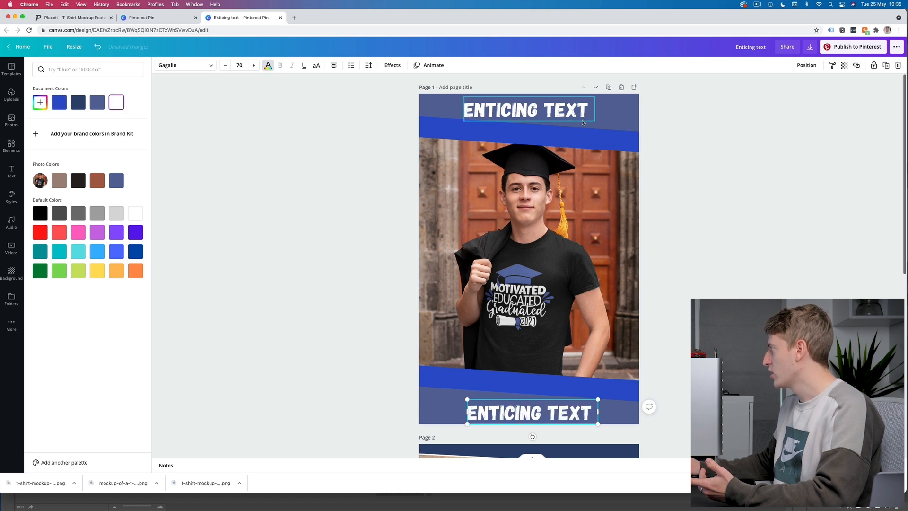
# - Try black, taupe and muted blue on page 1's upper slanted banner, and settle on light gray
pyautogui.click(443, 114)
pyautogui.click(160, 66)
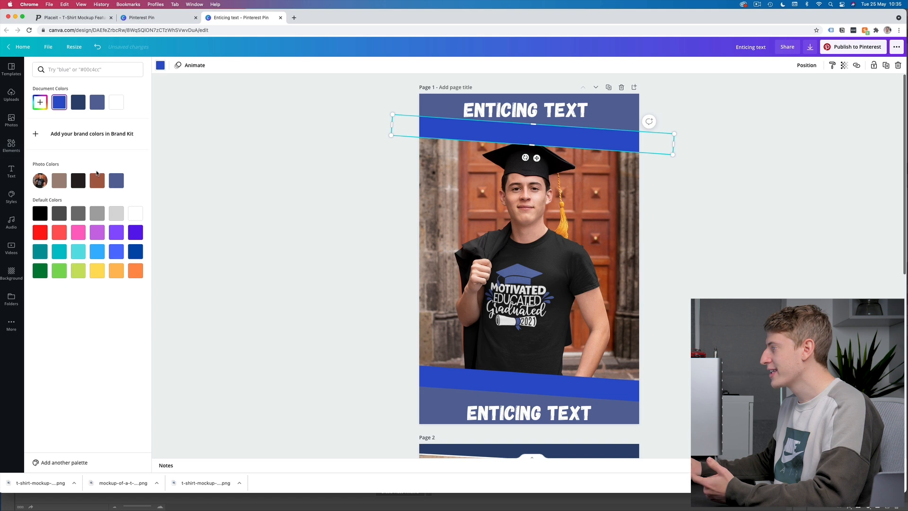
pyautogui.click(79, 182)
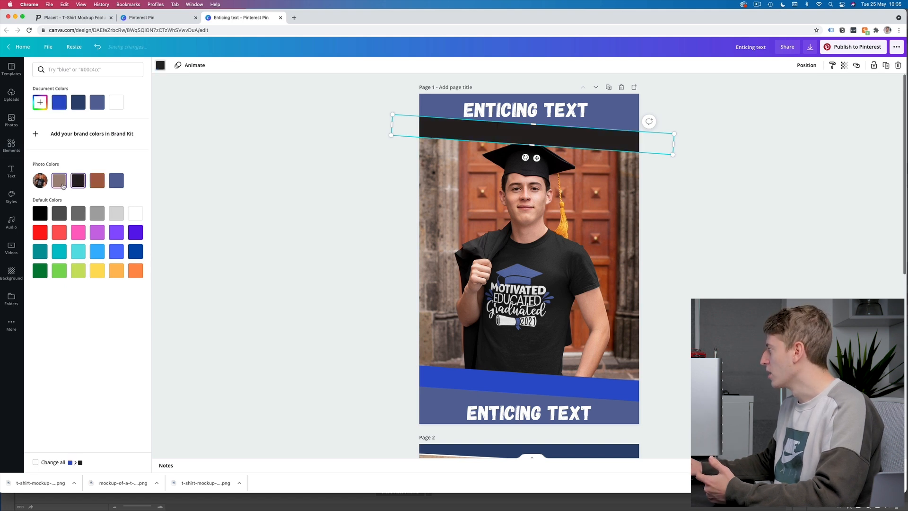
pyautogui.click(59, 182)
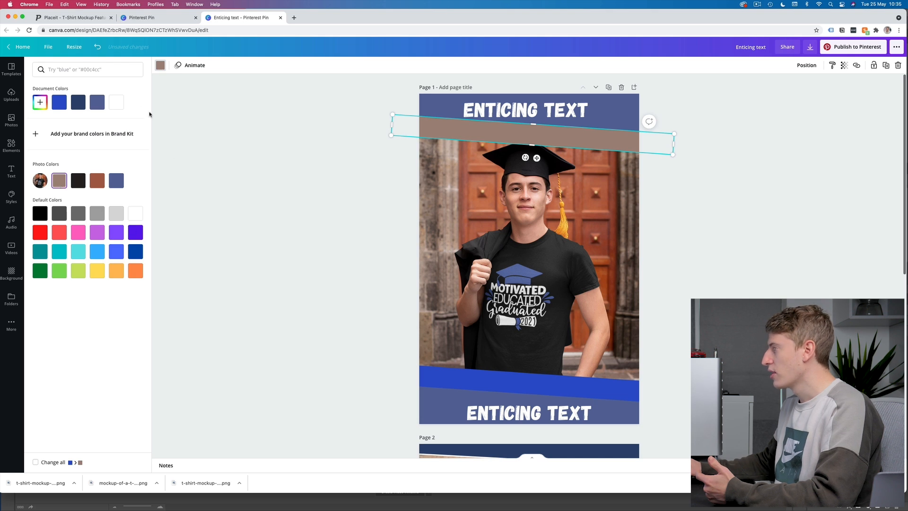
pyautogui.click(99, 103)
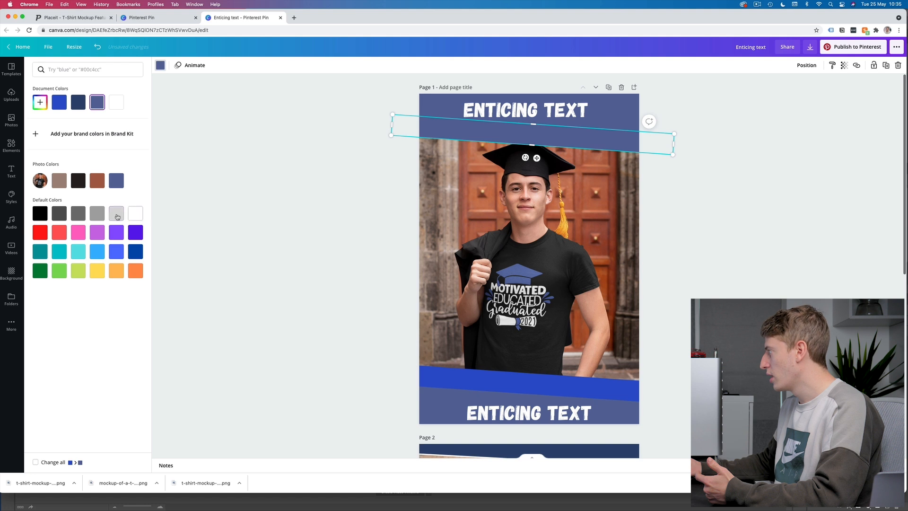
pyautogui.click(117, 215)
# - Make page 1's gray banner thinner and less tilted, and replace the lower blue banner with a matching gray copy
pyautogui.moveTo(537, 129); pyautogui.dragTo(528, 383)
pyautogui.click(524, 375)
pyautogui.press('Delete')
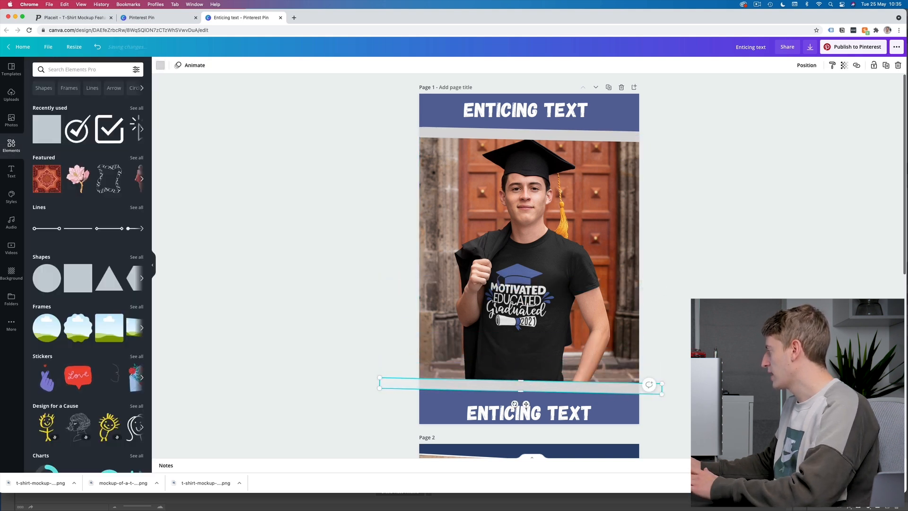
pyautogui.click(671, 375)
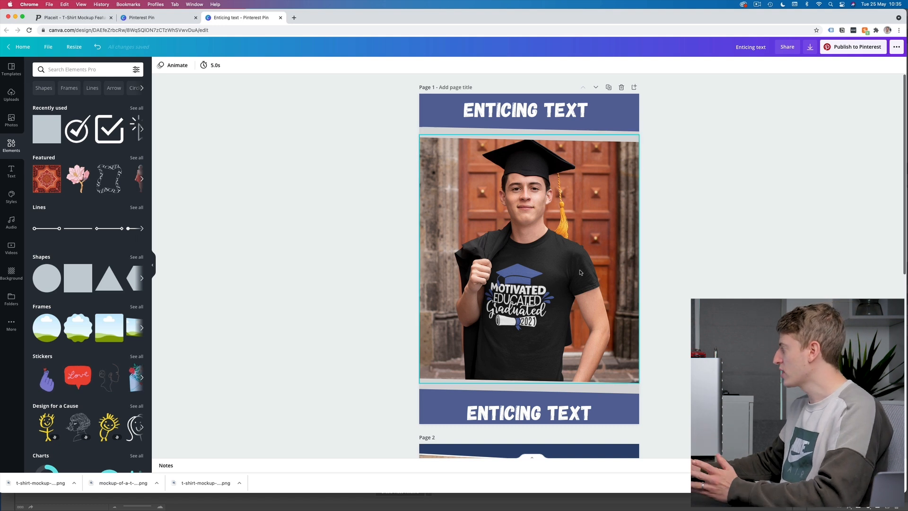
pyautogui.scroll(-3, 580, 273)
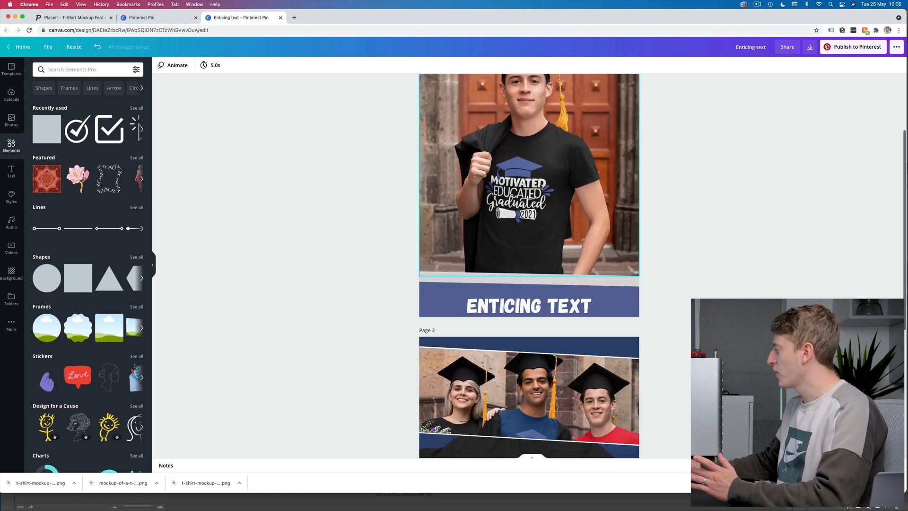
pyautogui.scroll(-5, 623, 290)
pyautogui.scroll(-2, 574, 283)
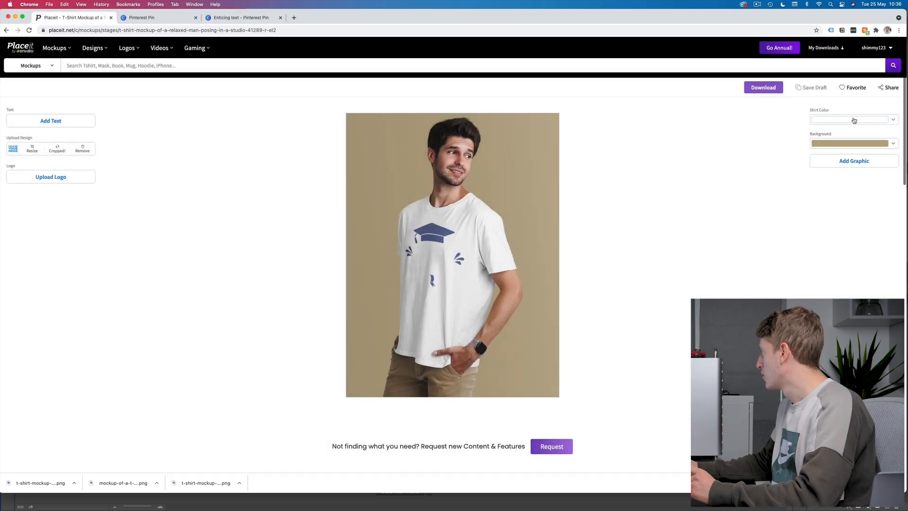
# - In Placeit's relaxed-man studio mockup, color the shirt black, make the background transparent, and download the image
pyautogui.click(854, 119)
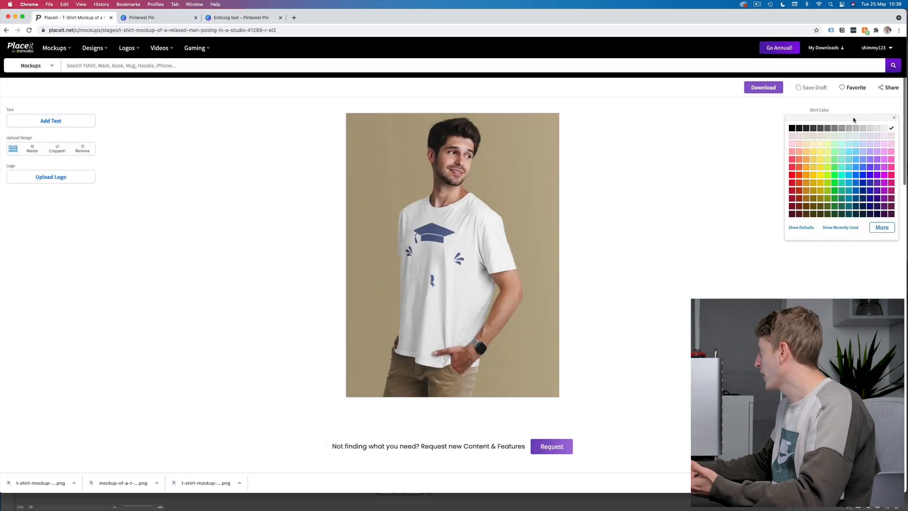
pyautogui.click(795, 128)
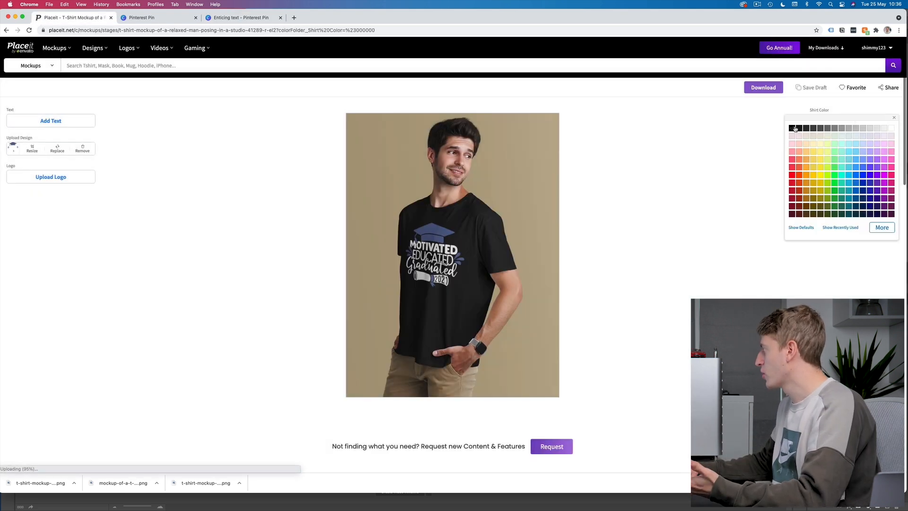
pyautogui.click(699, 136)
pyautogui.click(839, 143)
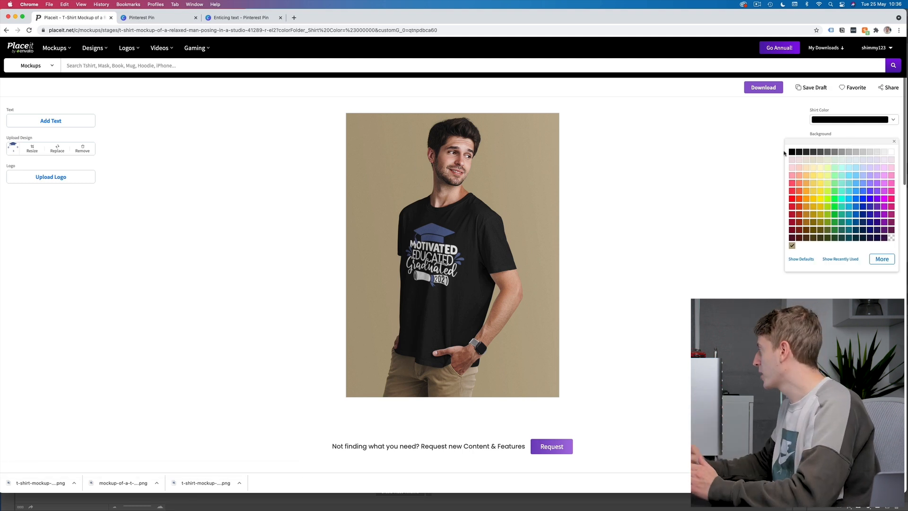
pyautogui.click(890, 240)
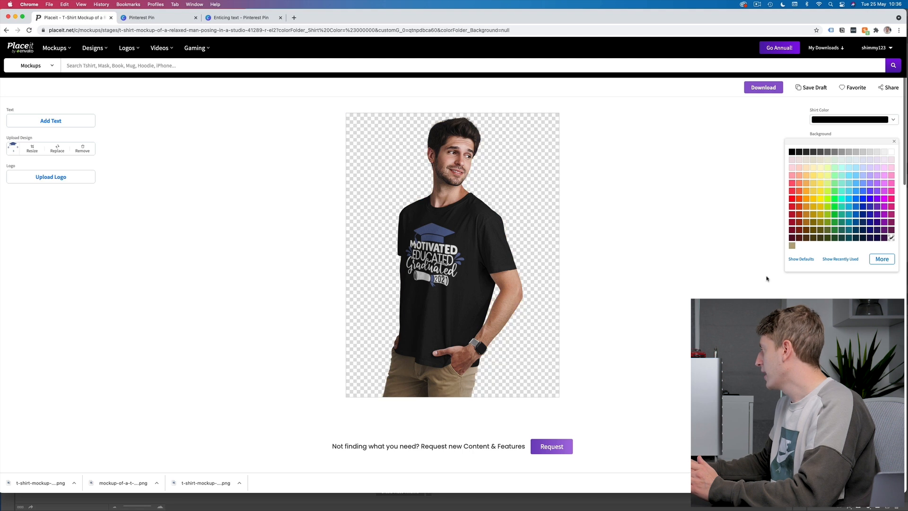
pyautogui.click(649, 277)
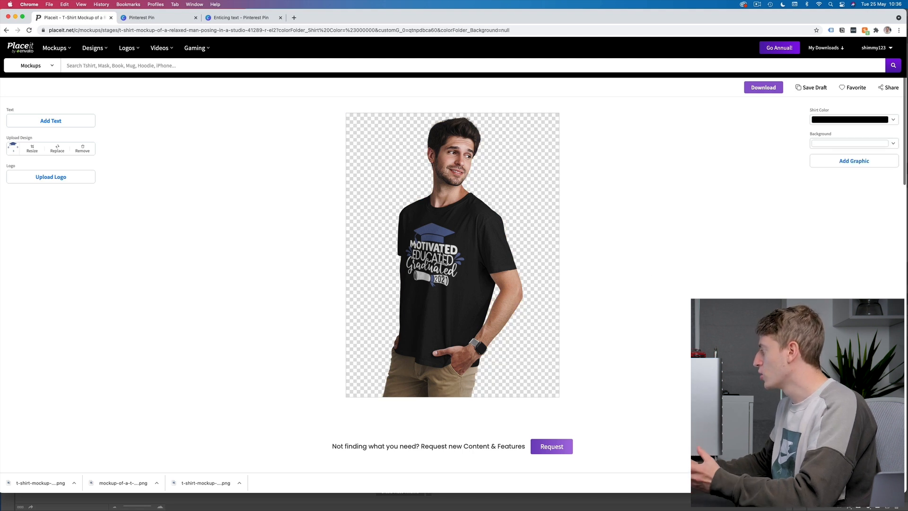
pyautogui.click(765, 88)
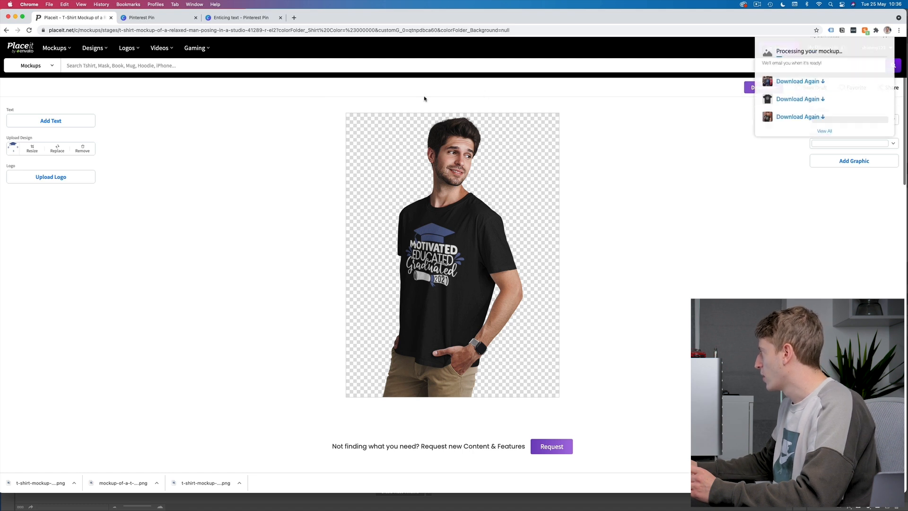
# - Browse Canva's Pinterest Pin template gallery for layout ideas for the next pin
pyautogui.click(161, 20)
pyautogui.click(207, 18)
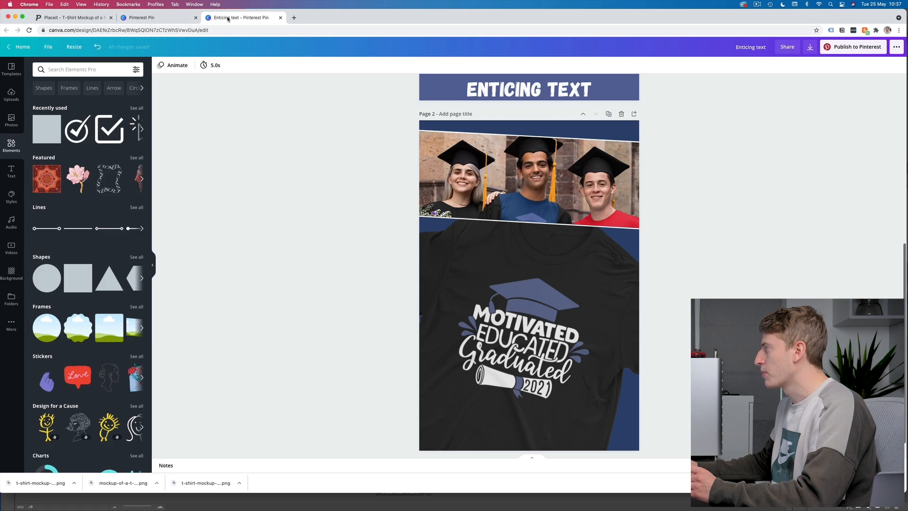
pyautogui.click(167, 20)
pyautogui.scroll(-10, 540, 257)
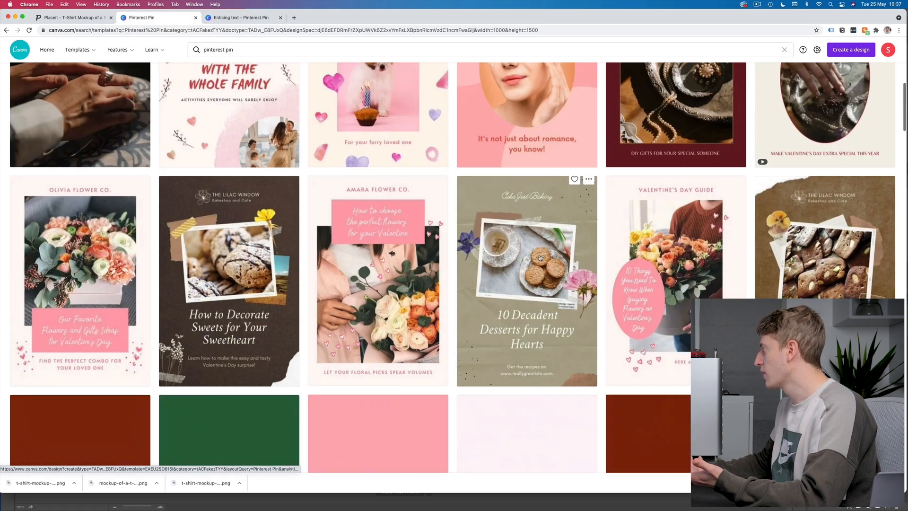
pyautogui.scroll(-15, 539, 257)
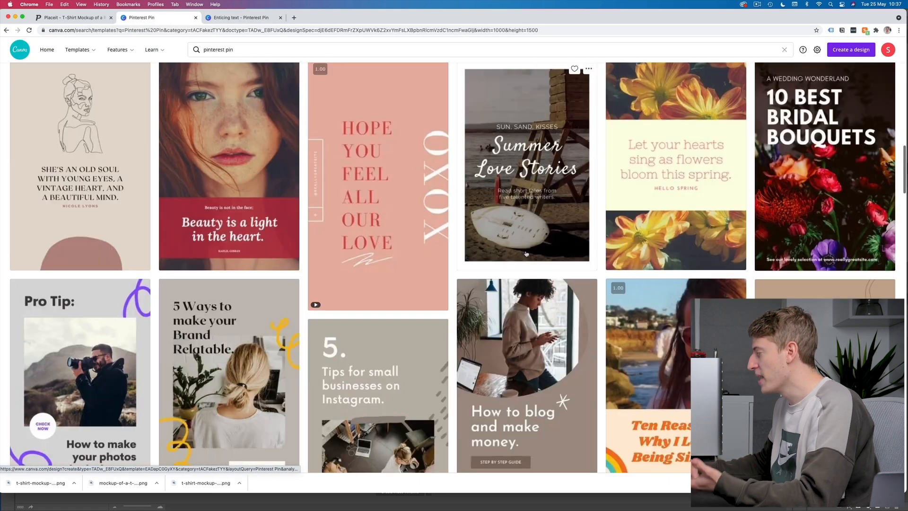
pyautogui.scroll(-5, 490, 252)
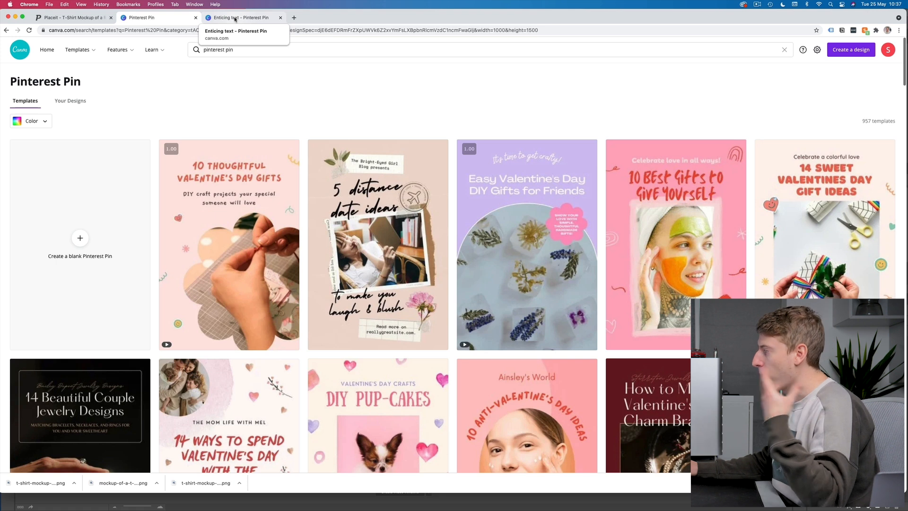
# - Place the downloaded relaxed-man T-shirt mockup on page 3 of the pin design, enlarged to the full page height at the page's left side
pyautogui.click(235, 19)
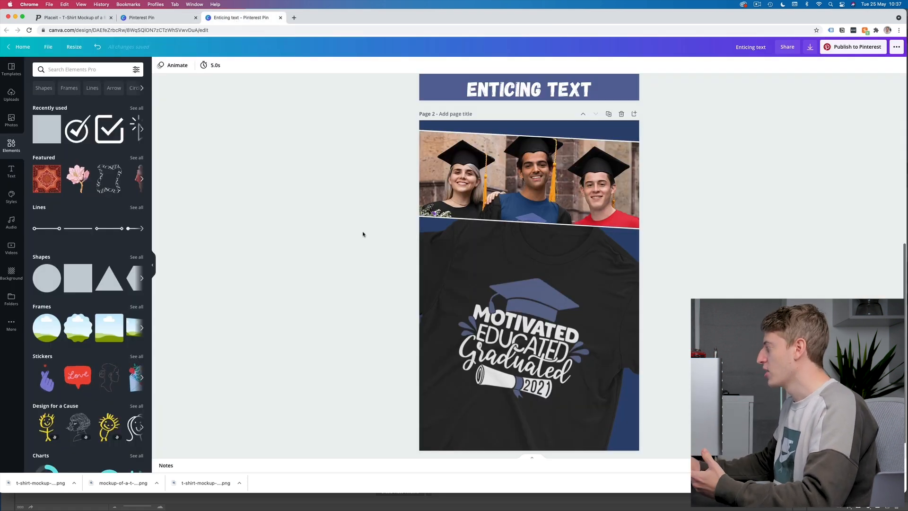
pyautogui.scroll(-5, 363, 232)
pyautogui.moveTo(51, 482); pyautogui.dragTo(482, 347)
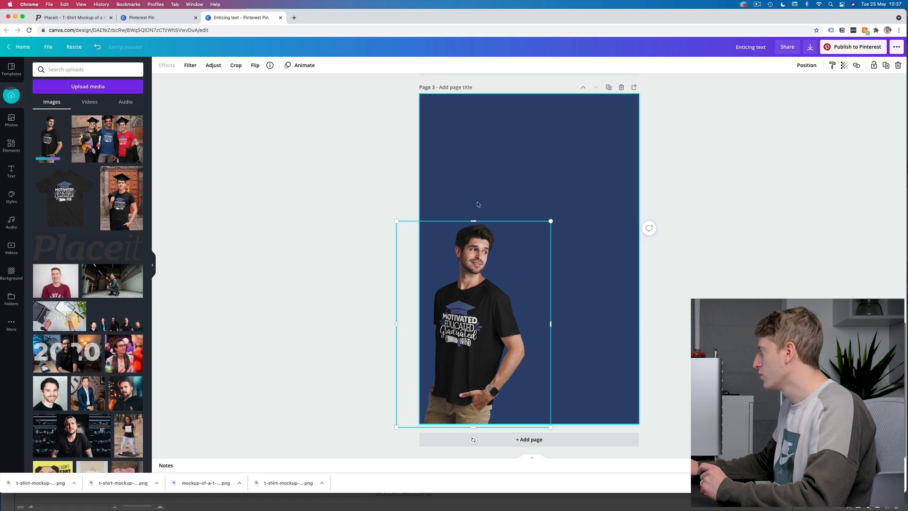
pyautogui.moveTo(474, 218); pyautogui.dragTo(474, 98)
pyautogui.moveTo(478, 140); pyautogui.dragTo(484, 135)
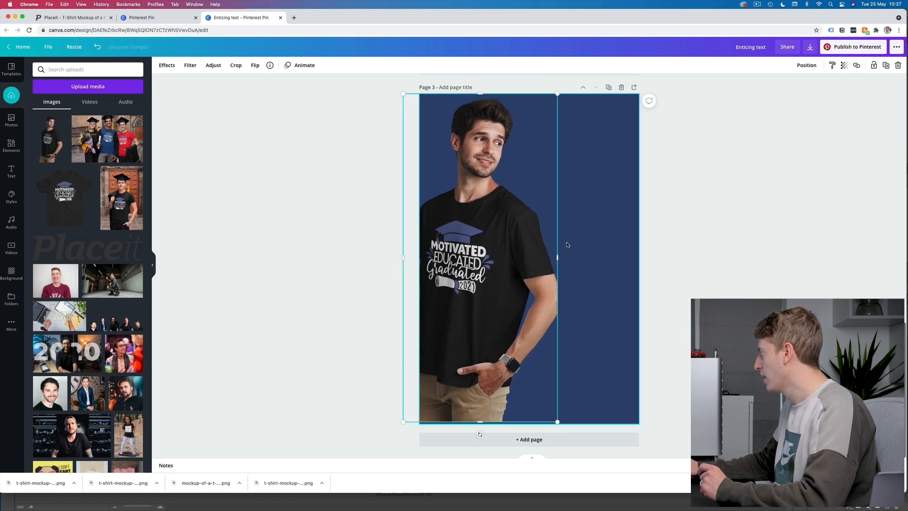
pyautogui.press('super+z')
pyautogui.click(227, 261)
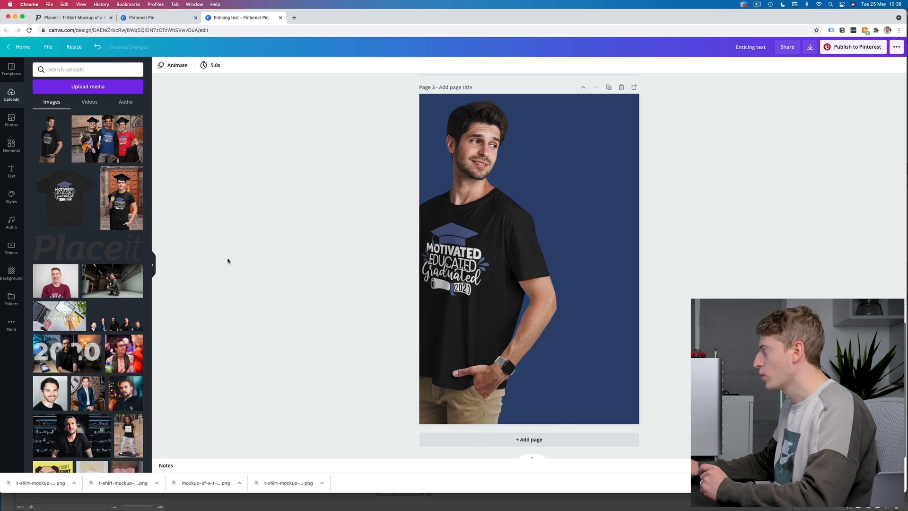
# - Search the elements library for "graduation" and place the jumping-graduates graphic in page 3's lower right corner
pyautogui.click(11, 144)
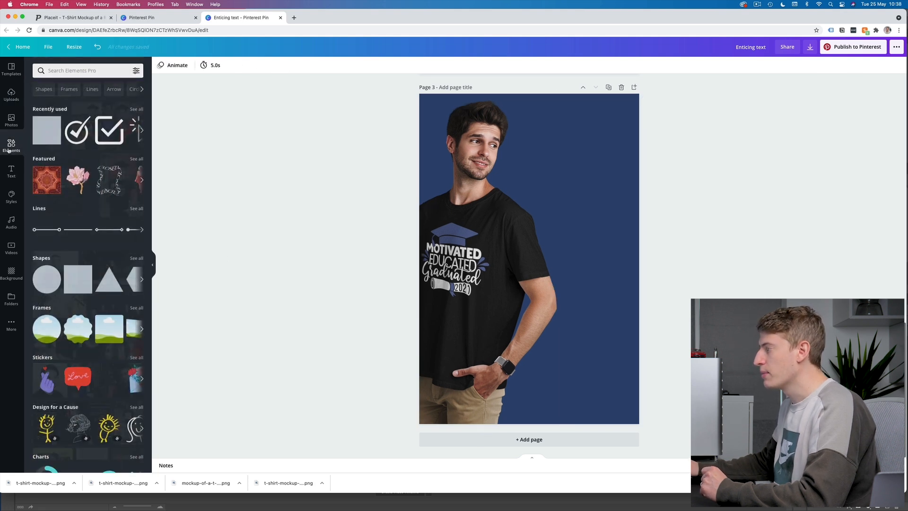
pyautogui.click(69, 70)
pyautogui.write('g')
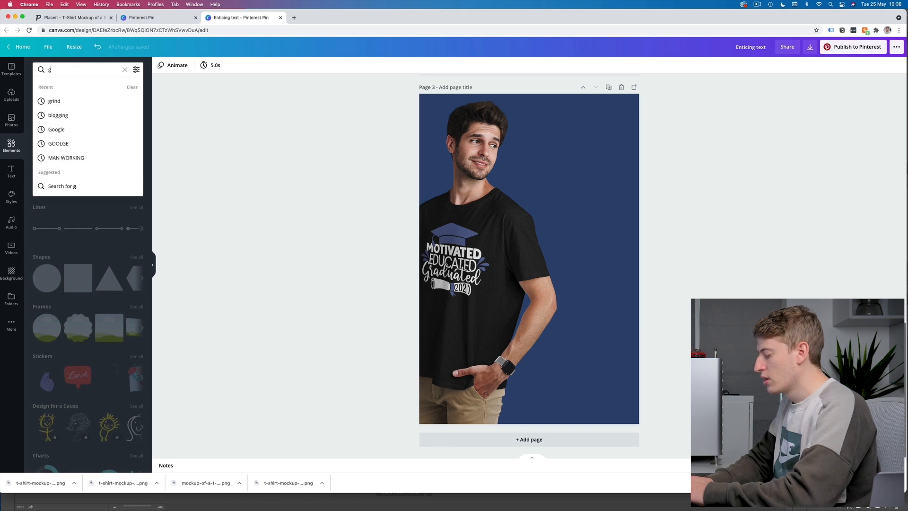
pyautogui.write('raduation')
pyautogui.press('Return')
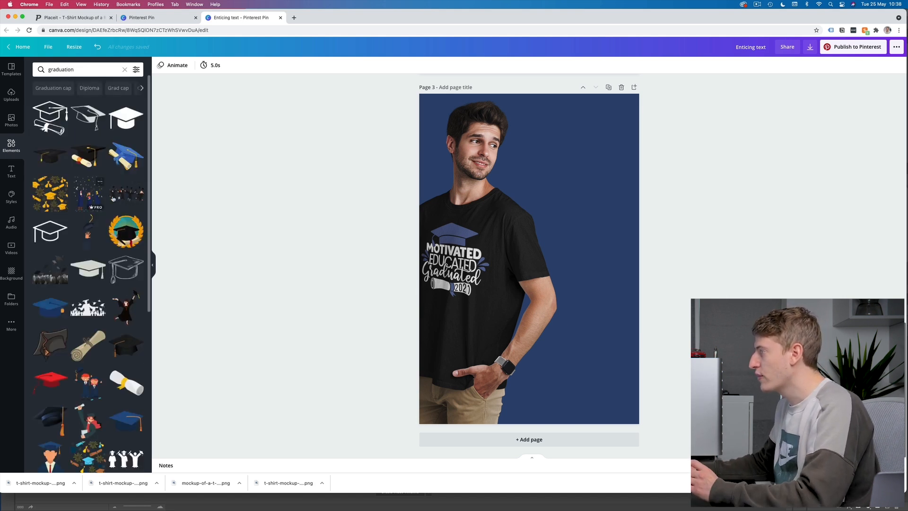
pyautogui.click(112, 198)
pyautogui.moveTo(515, 260); pyautogui.dragTo(558, 400)
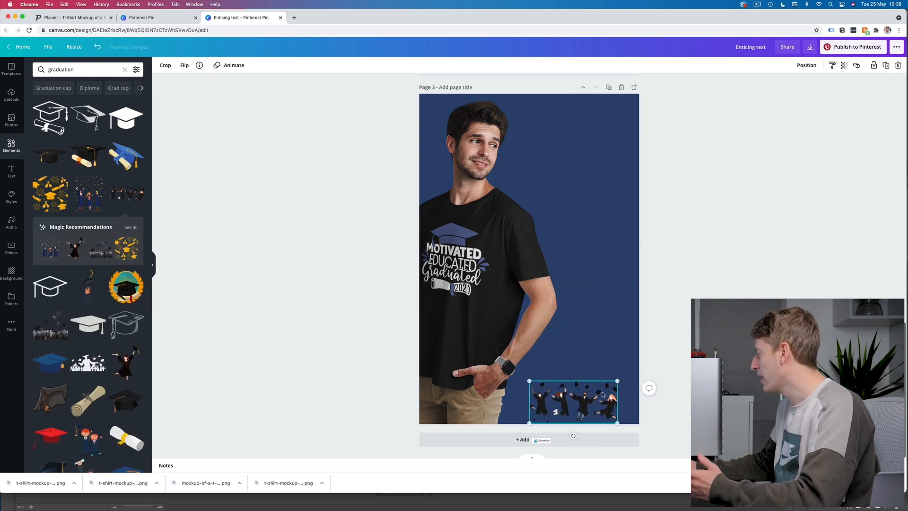
# - Add the orange graduation-cap pattern, enlarge it to cover all of page 3, and delete the jumping-graduates graphic
pyautogui.click(52, 203)
pyautogui.moveTo(555, 247); pyautogui.dragTo(617, 133)
pyautogui.moveTo(549, 189); pyautogui.dragTo(410, 326)
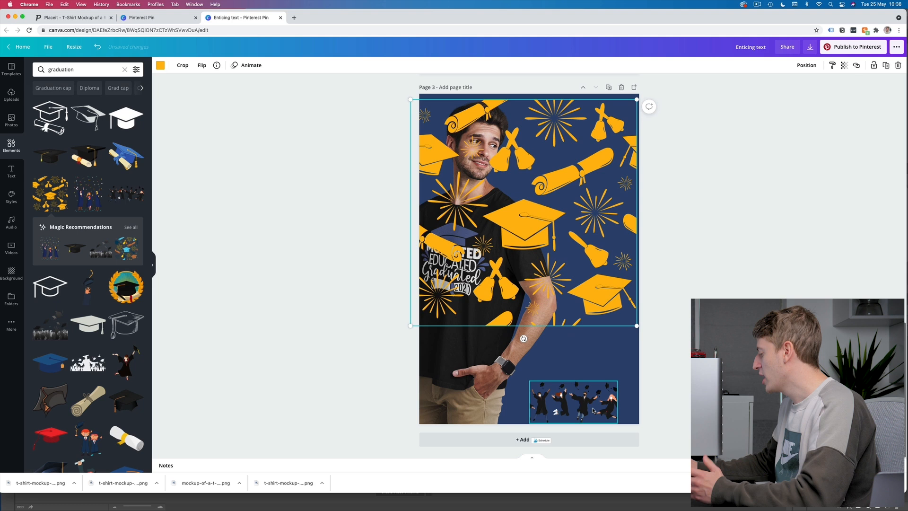
pyautogui.press('Delete')
pyautogui.moveTo(636, 127); pyautogui.dragTo(748, 83)
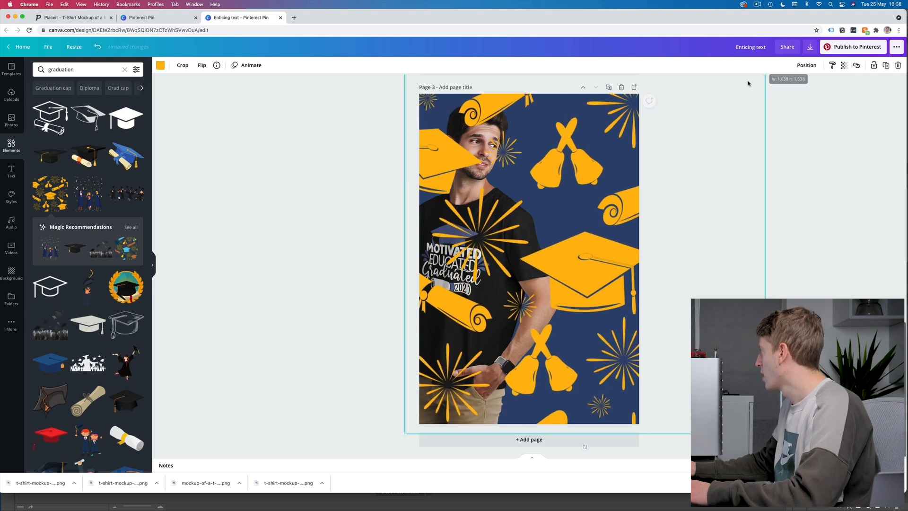
# - Send the graduation pattern behind the man and set its transparency to 29
pyautogui.click(818, 67)
pyautogui.click(781, 88)
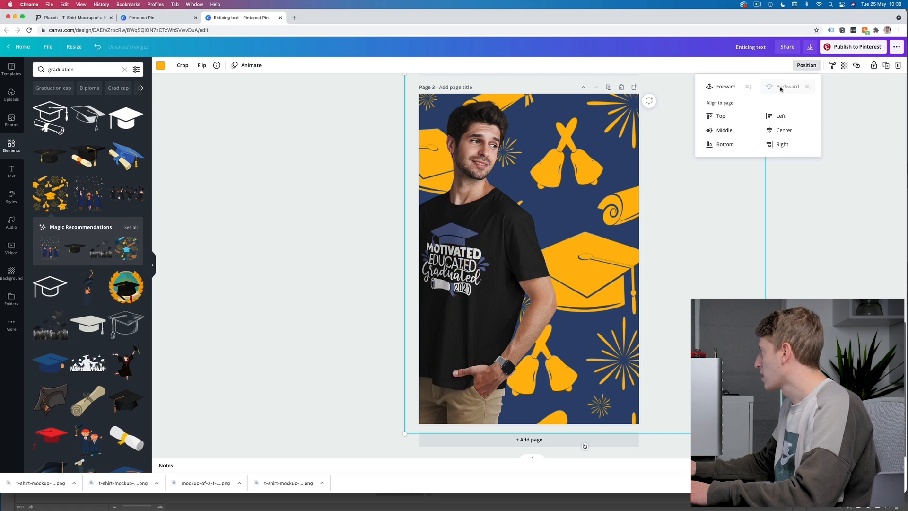
pyautogui.click(843, 67)
pyautogui.moveTo(819, 87); pyautogui.dragTo(786, 90)
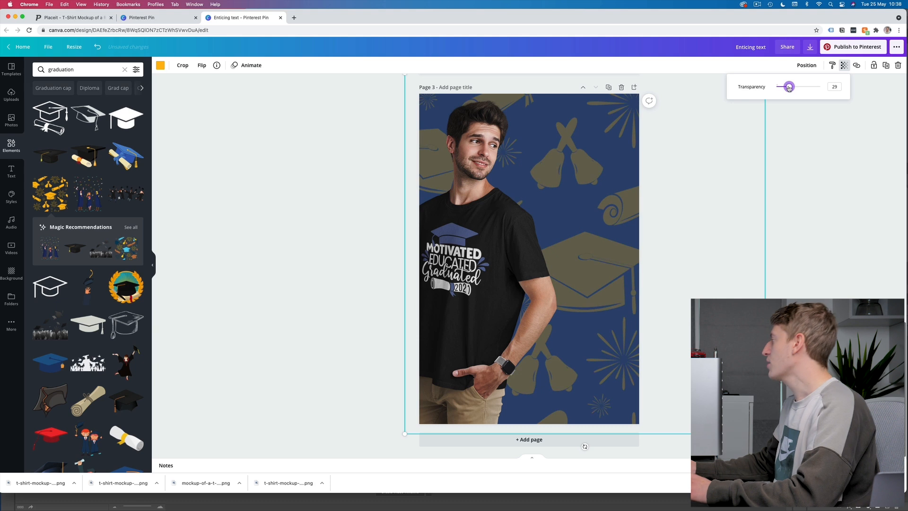
pyautogui.press('Escape')
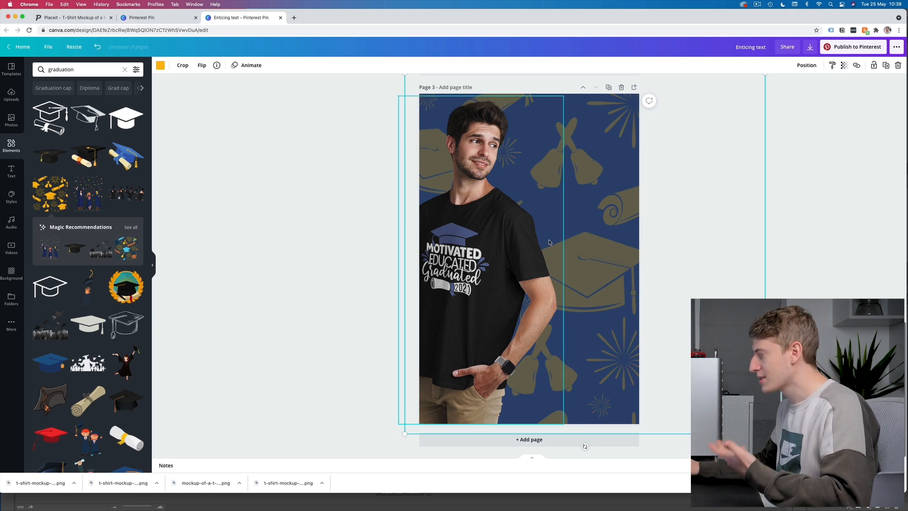
# - Try adding the orange bunting graphic from the graduation elements to page 3
pyautogui.scroll(-3, 83, 401)
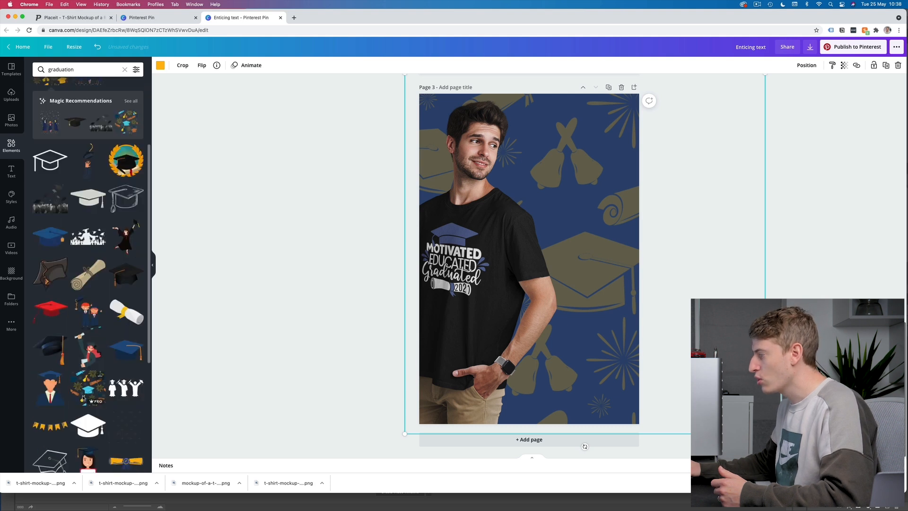
pyautogui.scroll(-3, 46, 317)
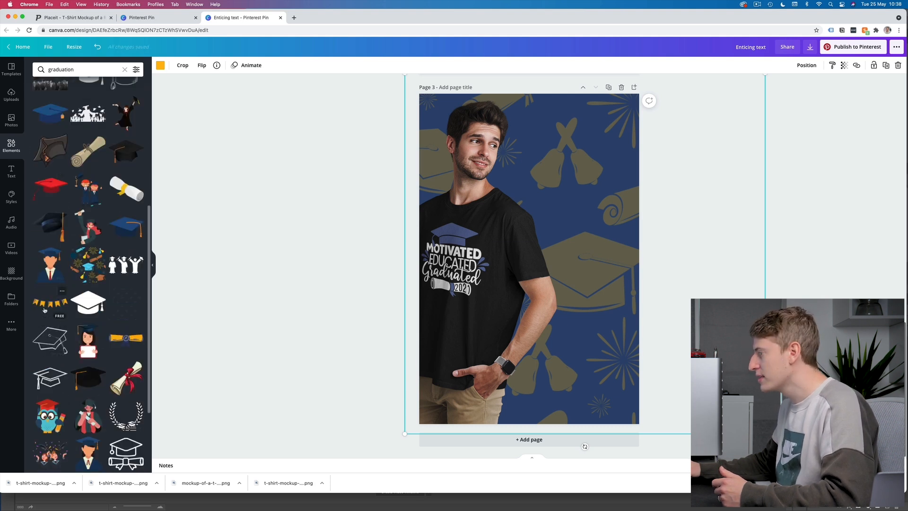
pyautogui.click(44, 310)
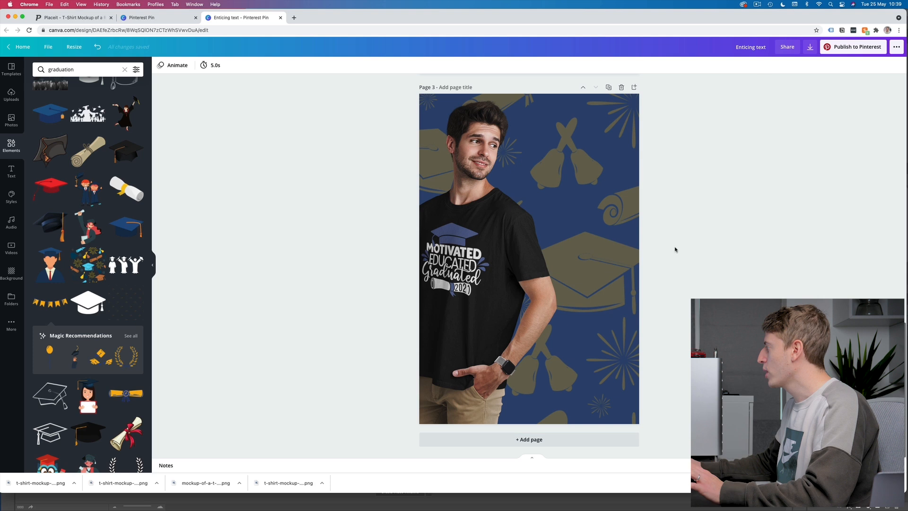
# - In Placeit's graduation-gown man mockup, upload graduation 3.png as the shirt design, adjust its placement, and crop it
pyautogui.click(74, 17)
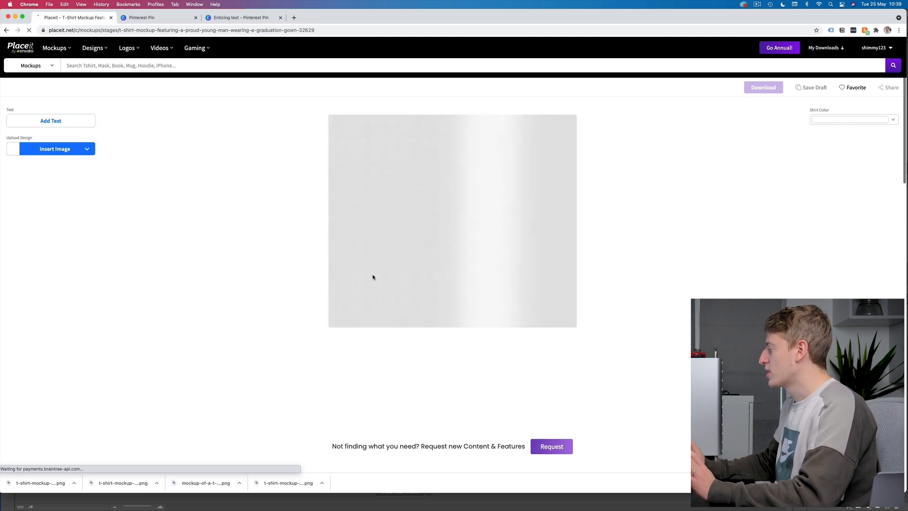
pyautogui.click(41, 151)
pyautogui.click(49, 163)
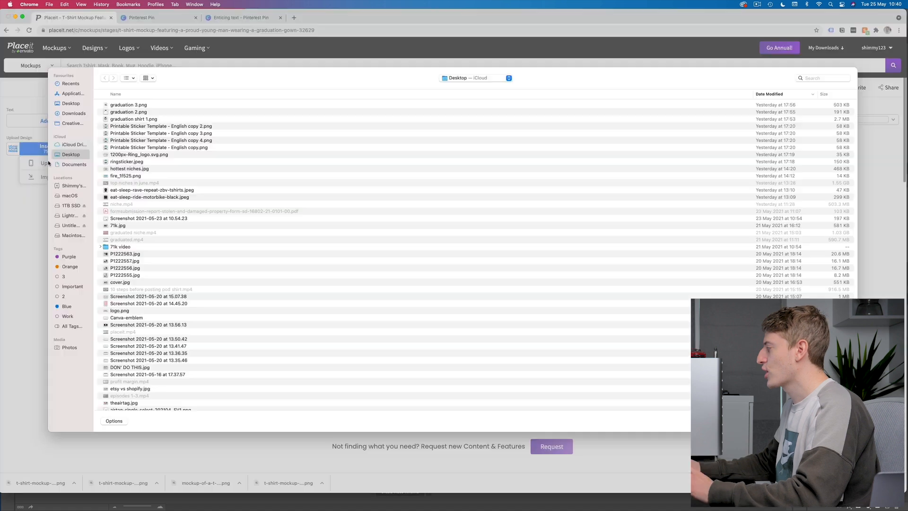
pyautogui.doubleClick(115, 107)
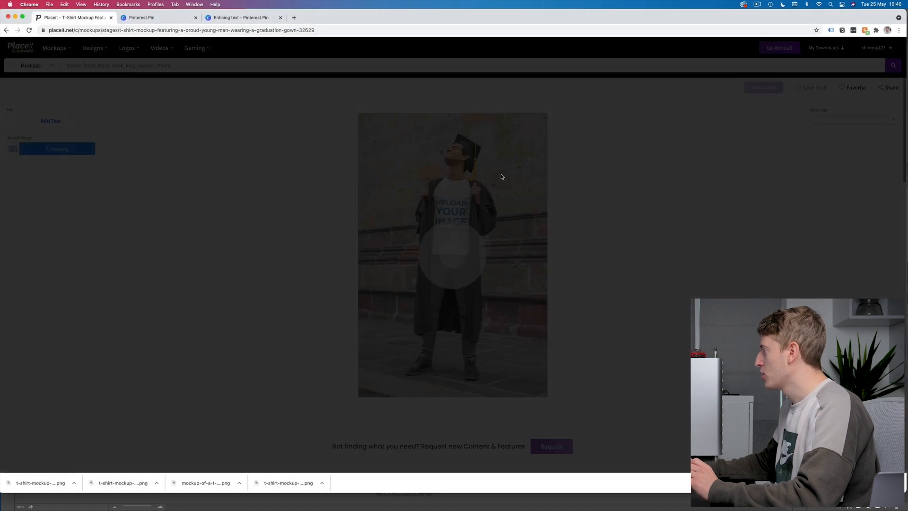
pyautogui.moveTo(437, 194); pyautogui.dragTo(434, 162)
pyautogui.click(436, 442)
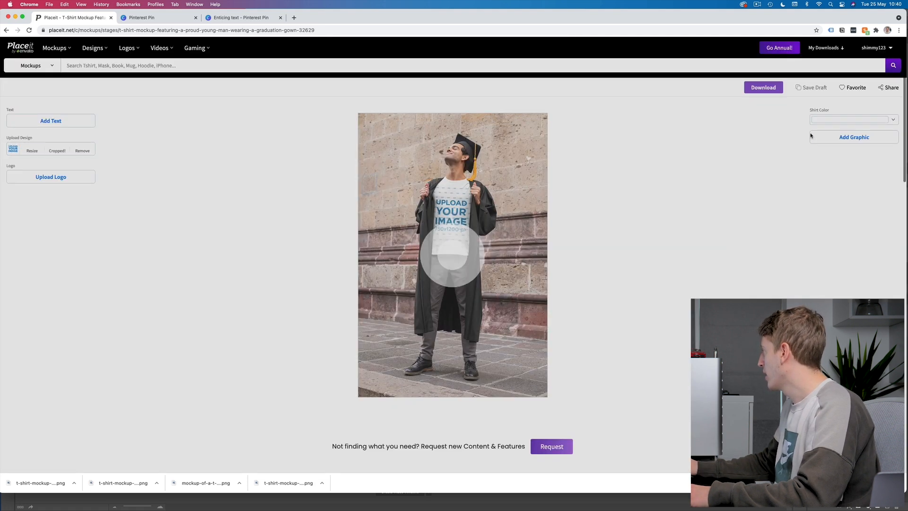
# - Color the shirt red in the graduation-gown mockup
pyautogui.click(838, 120)
pyautogui.click(792, 174)
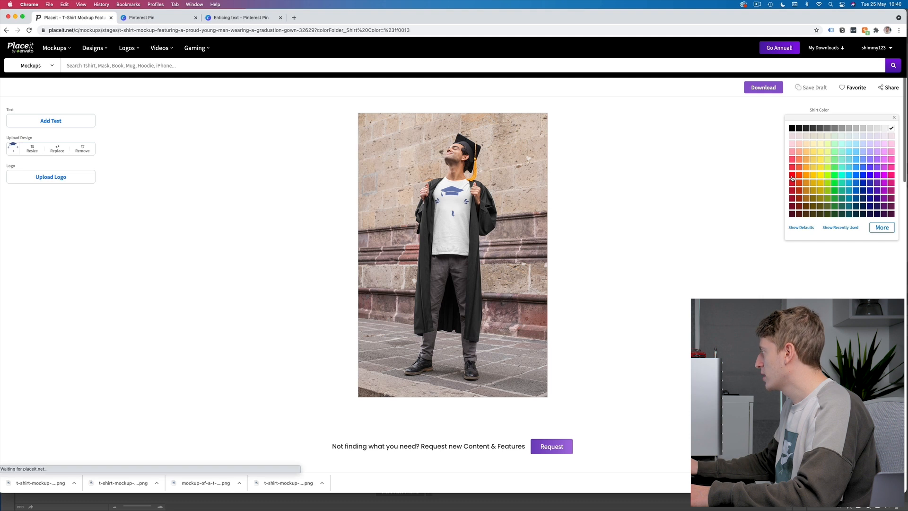
pyautogui.click(632, 260)
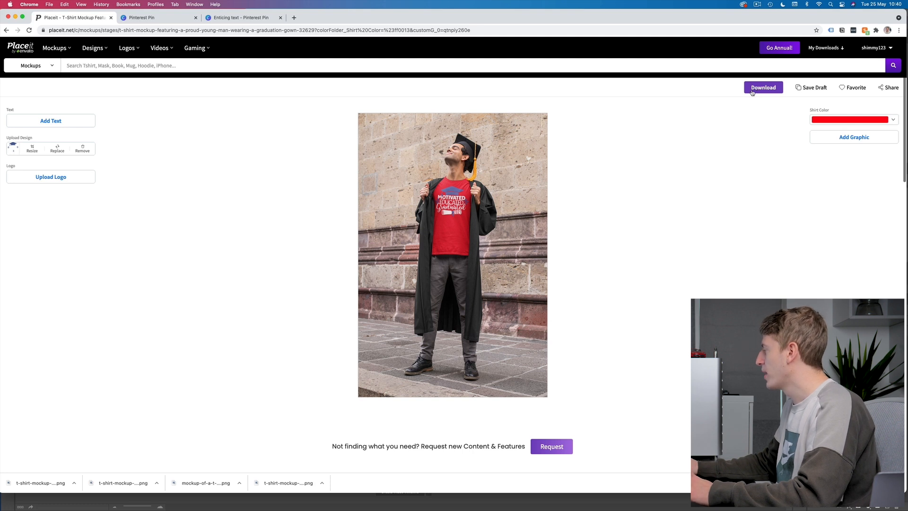
# - Switch back to the Canva pin design and copy page 1's upper ENTICING TEXT heading onto page 3, beside the man's face
pyautogui.click(150, 19)
pyautogui.click(228, 20)
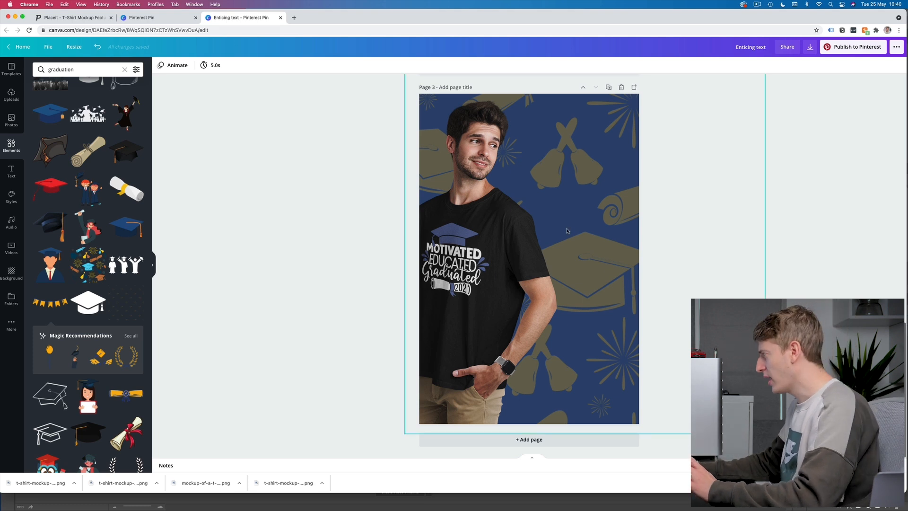
pyautogui.scroll(10, 567, 230)
pyautogui.scroll(-6, 567, 231)
pyautogui.scroll(-3, 567, 231)
pyautogui.scroll(10, 567, 231)
pyautogui.click(519, 112)
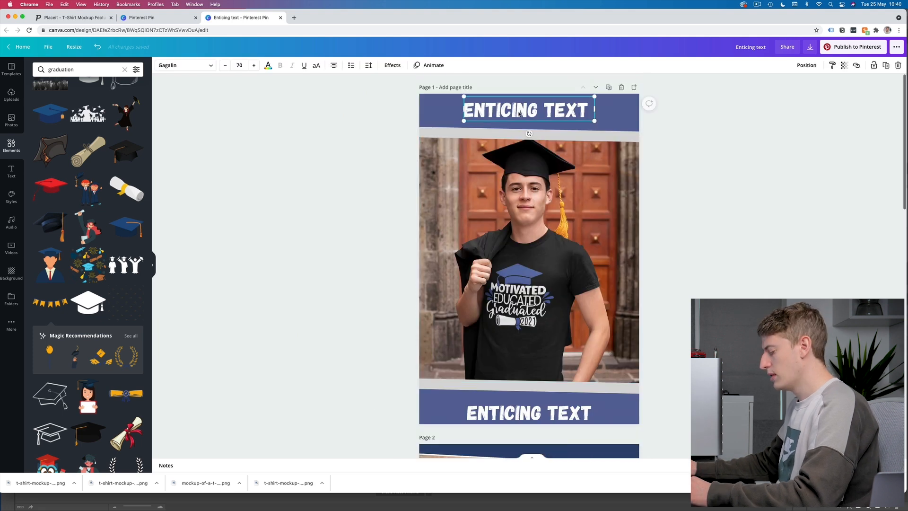
pyautogui.scroll(-15, 557, 152)
pyautogui.hotkey('ctrl', 'v')
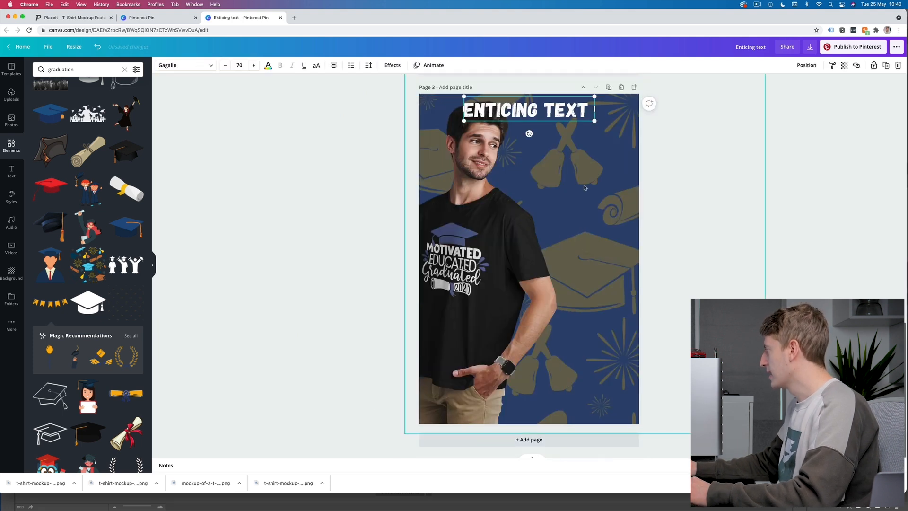
pyautogui.moveTo(533, 109); pyautogui.dragTo(575, 176)
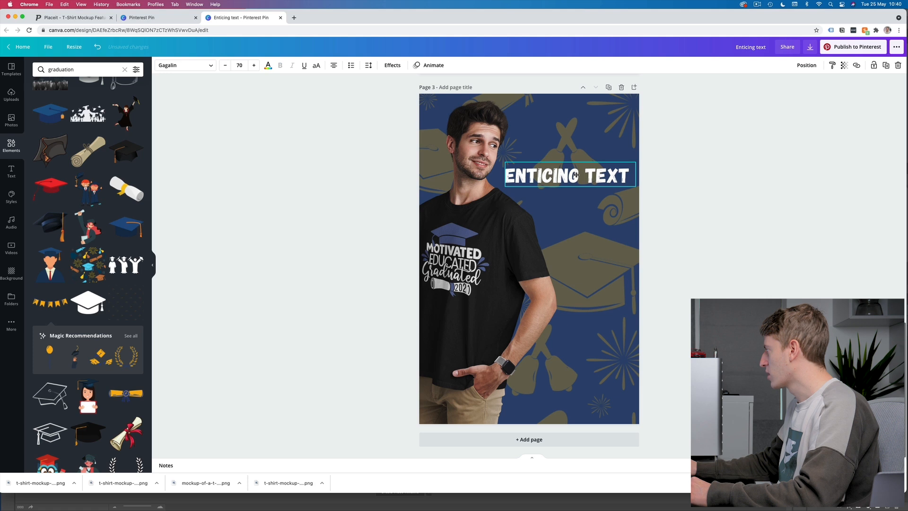
# - Paste a second ENTICING TEXT on page 3, make it smaller, and place it just beneath the first heading
pyautogui.click(573, 202)
pyautogui.click(567, 180)
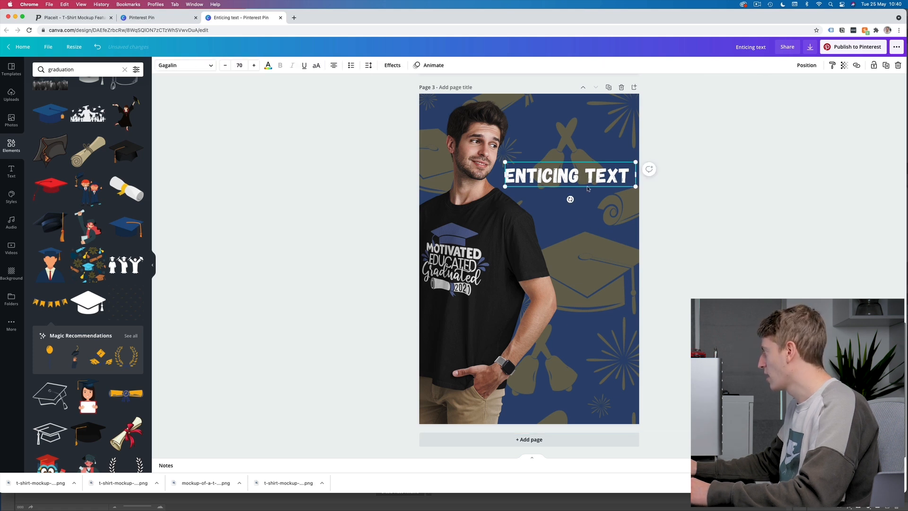
pyautogui.press('super+v')
pyautogui.moveTo(512, 188); pyautogui.dragTo(587, 202)
pyautogui.click(696, 202)
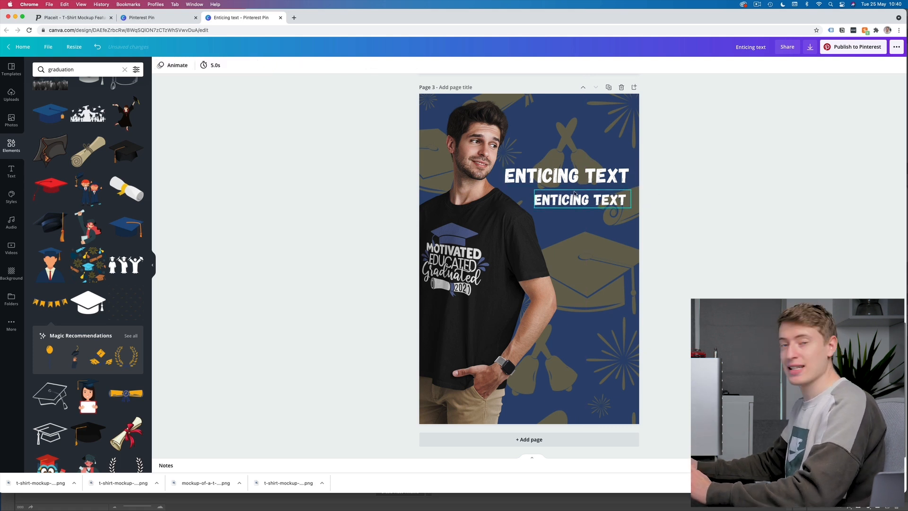
# - Review the layouts on all three pin pages
pyautogui.scroll(15, 574, 193)
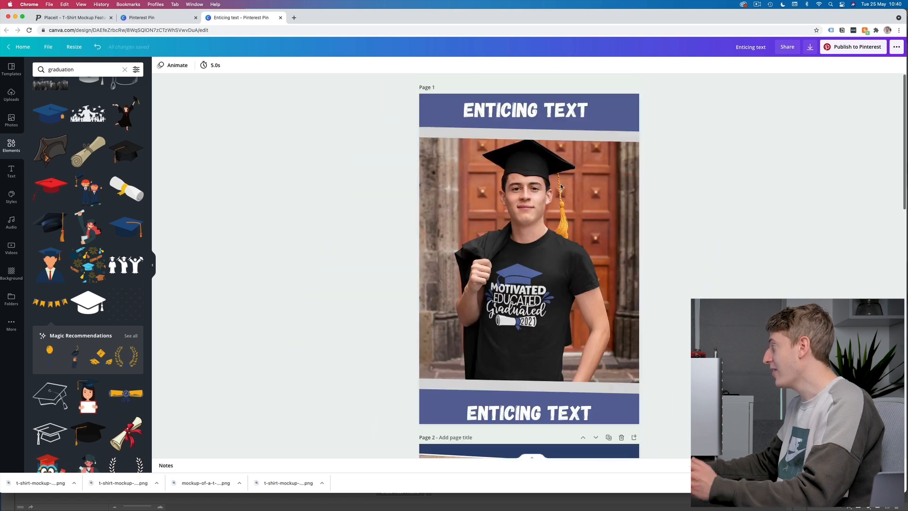
pyautogui.scroll(-3, 561, 186)
pyautogui.scroll(3, 561, 185)
pyautogui.scroll(-10, 555, 182)
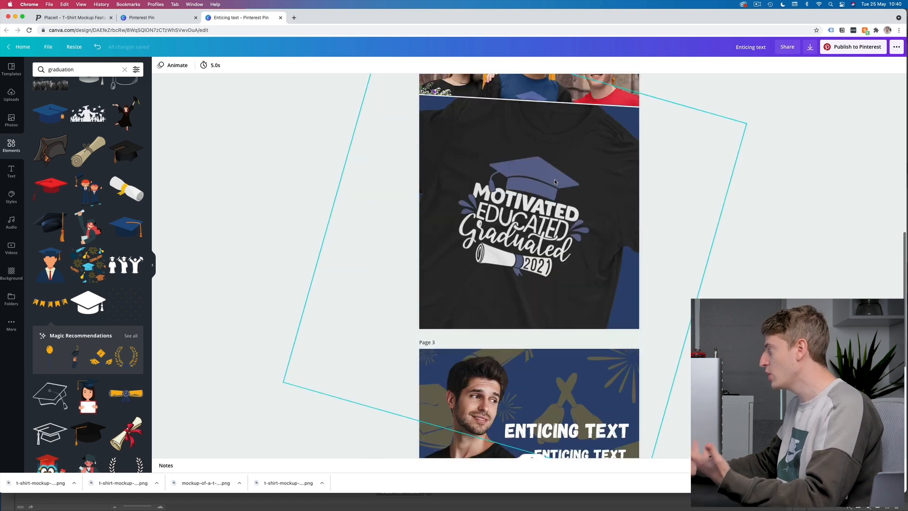
pyautogui.scroll(-5, 554, 182)
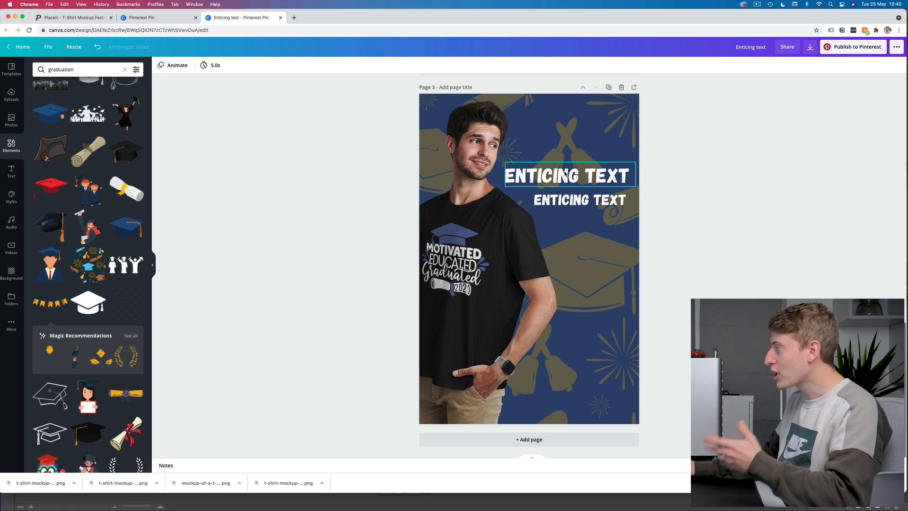
# - Switch to Placeit to download the red-shirt graduation-gown mockup and return to the Canva pin design
pyautogui.click(94, 18)
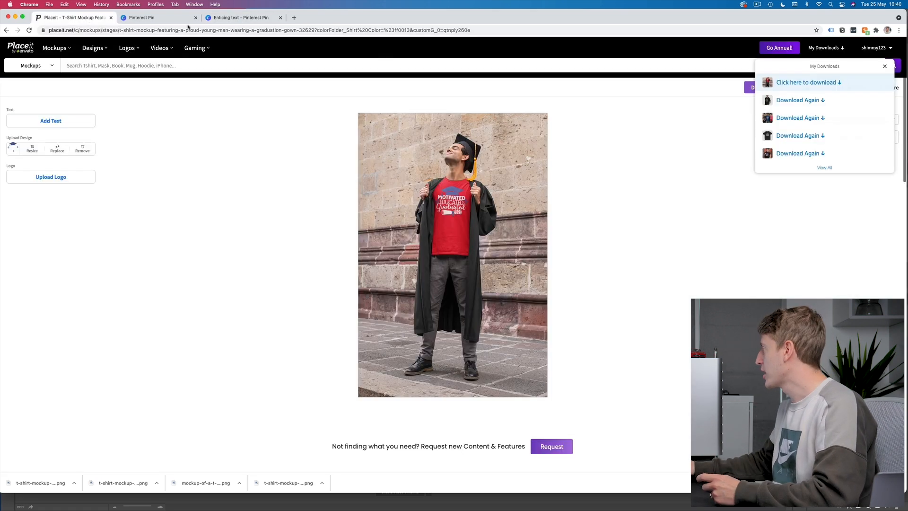
pyautogui.click(844, 83)
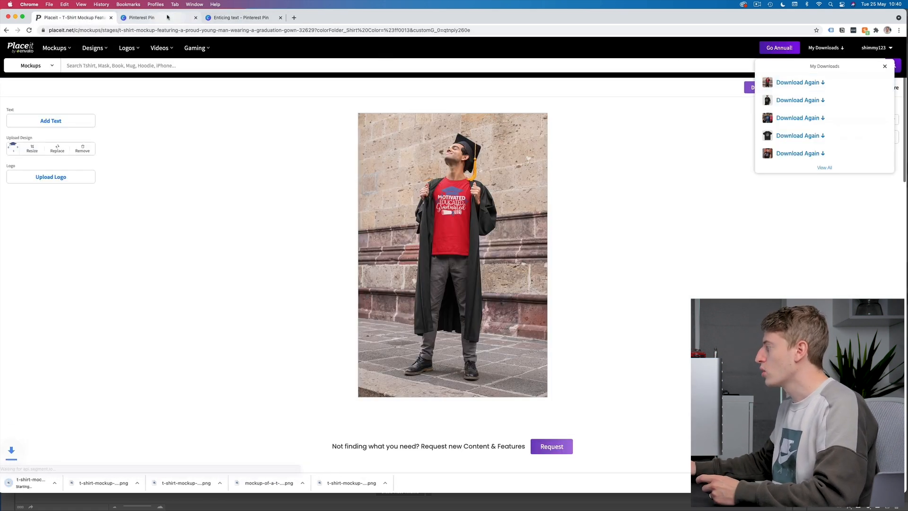
pyautogui.click(171, 18)
pyautogui.click(213, 15)
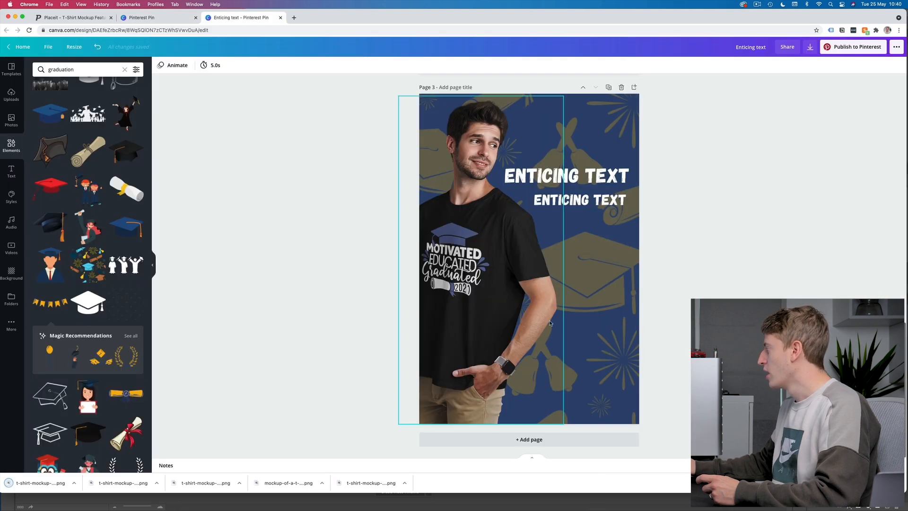
# - Delete both ENTICING TEXT headings from page 3
pyautogui.click(584, 201)
pyautogui.press('Delete')
pyautogui.click(567, 176)
pyautogui.press('Delete')
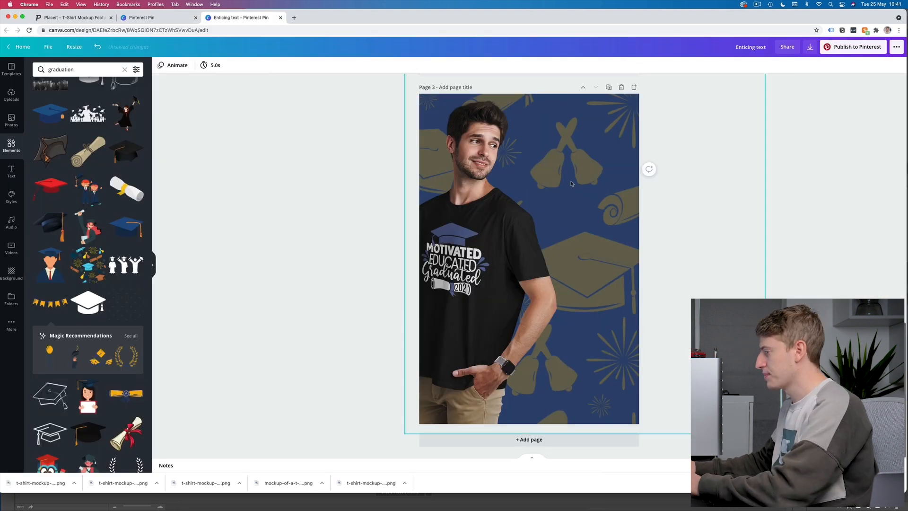
# - Upload the downloaded red-shirt mockup onto page 3 and enlarge it so the graduate stands beside the man in the black shirt
pyautogui.moveTo(37, 482); pyautogui.dragTo(558, 253)
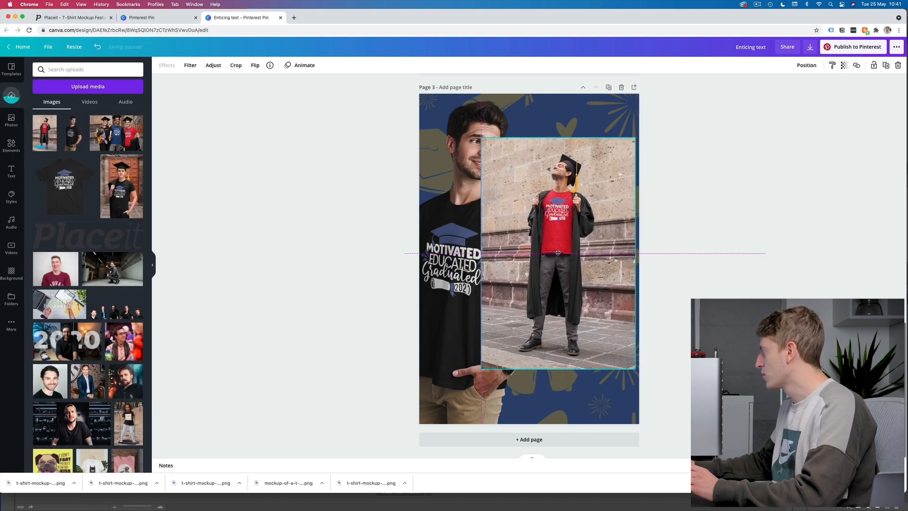
pyautogui.moveTo(481, 369); pyautogui.dragTo(445, 423)
pyautogui.moveTo(493, 351); pyautogui.dragTo(499, 314)
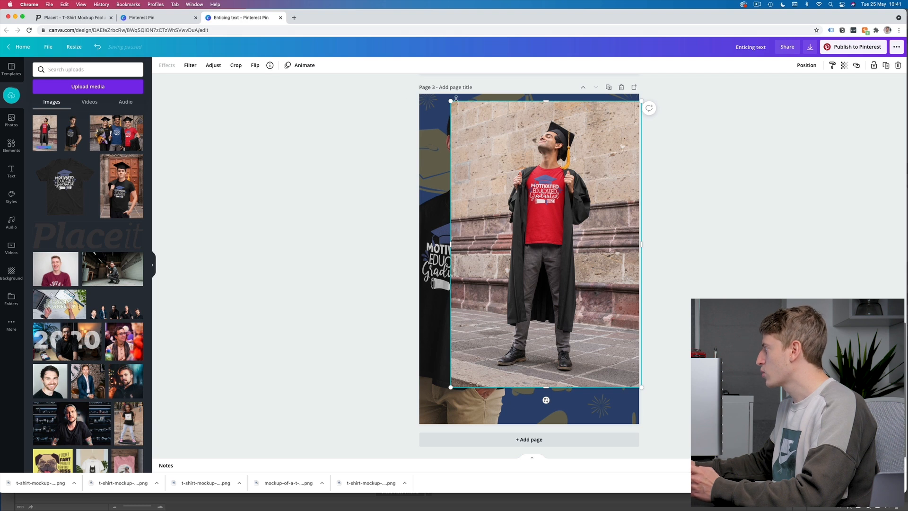
pyautogui.moveTo(450, 100); pyautogui.dragTo(335, 62)
pyautogui.moveTo(527, 85); pyautogui.dragTo(594, 164)
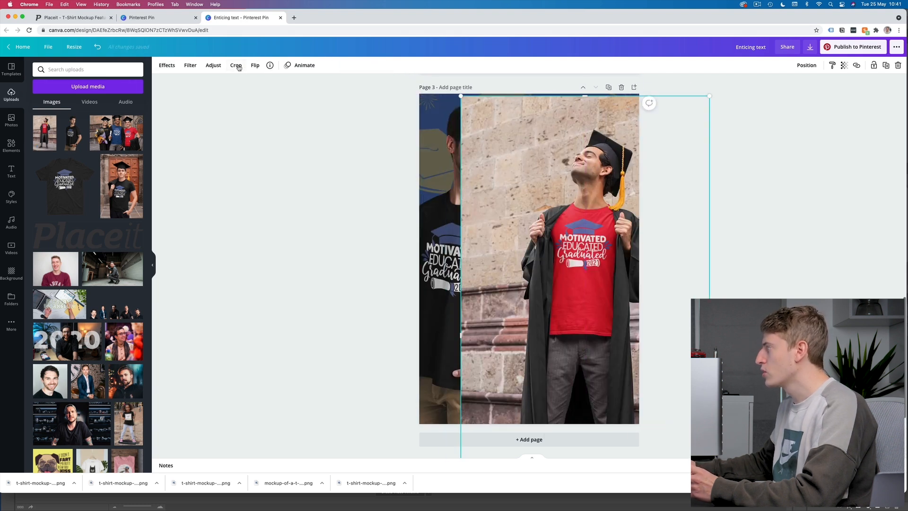
# - Remove the background from the red-shirt graduate photo with Background Remover and apply the result
pyautogui.click(167, 65)
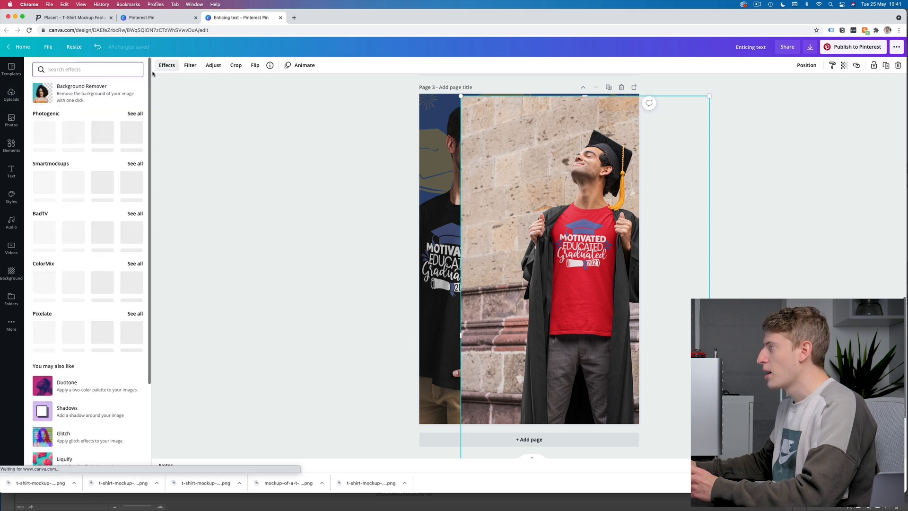
pyautogui.click(87, 91)
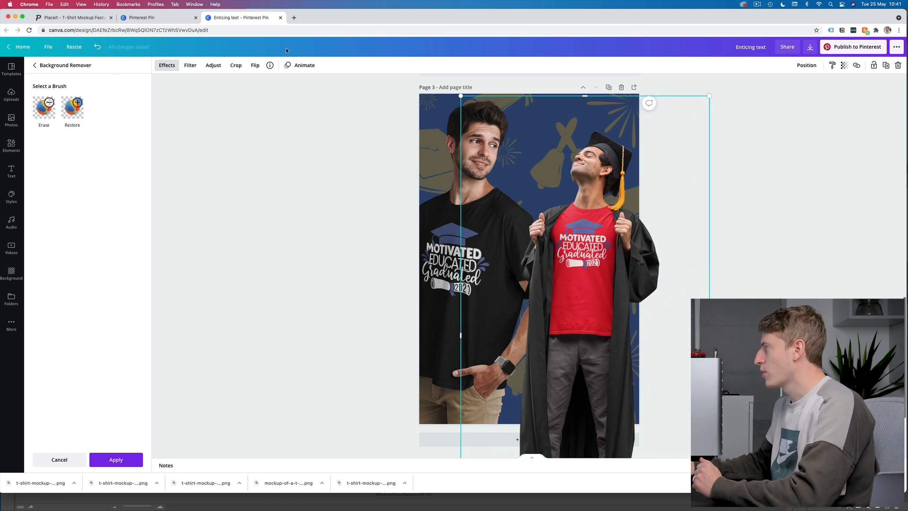
pyautogui.click(102, 460)
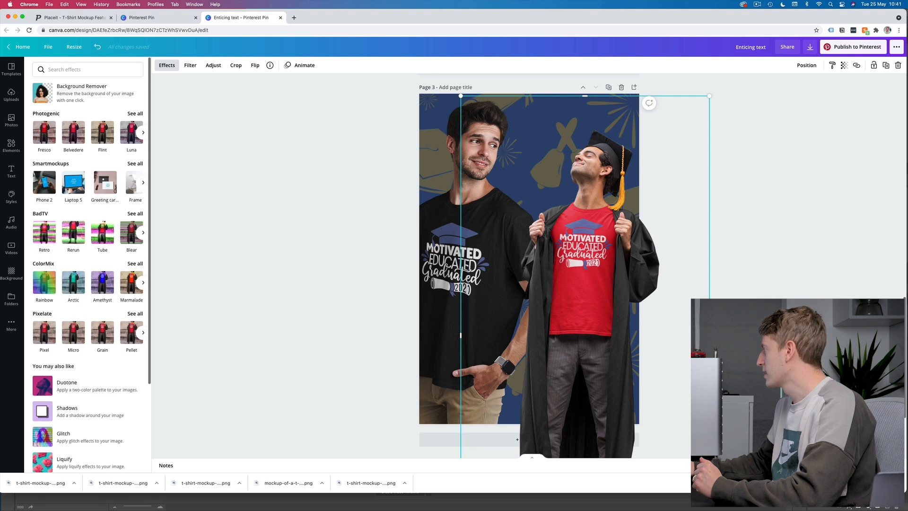
# - Send the red-shirt graduate one layer backward, behind the man in the black shirt, and nudge his position slightly
pyautogui.moveTo(601, 246); pyautogui.dragTo(598, 247)
pyautogui.click(802, 69)
pyautogui.click(780, 90)
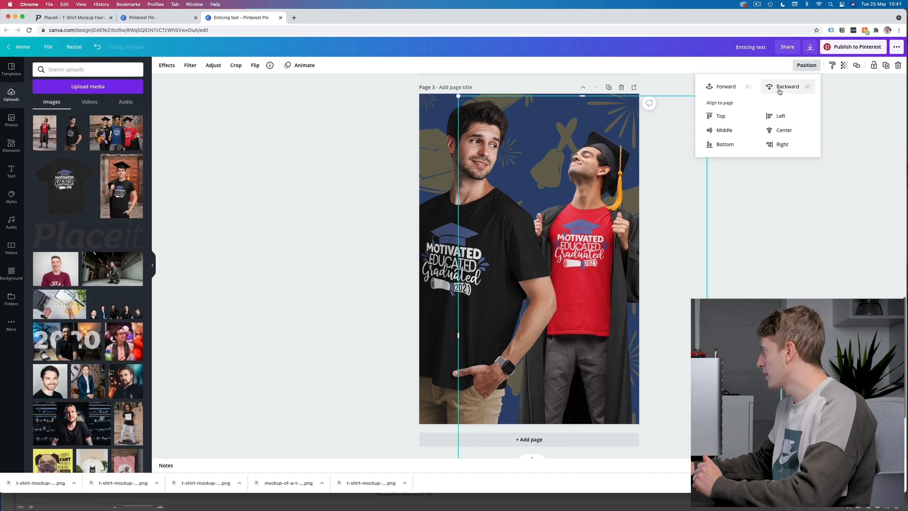
pyautogui.click(612, 245)
pyautogui.moveTo(565, 235); pyautogui.dragTo(571, 240)
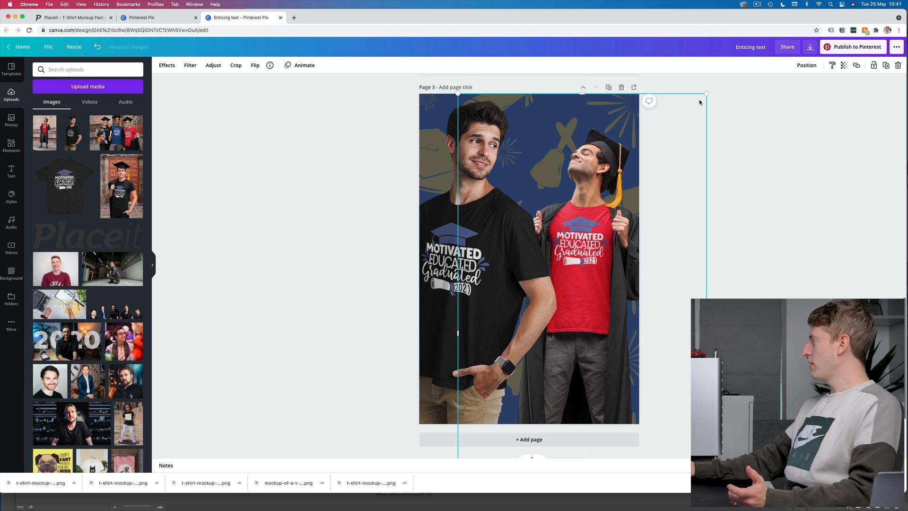
# - Resize the red-shirt graduate and position him so his shoulder tucks behind the man in the black shirt
pyautogui.moveTo(707, 93); pyautogui.dragTo(667, 172)
pyautogui.moveTo(601, 233)
pyautogui.mouseDown()
pyautogui.moveTo(618, 144)
pyautogui.moveTo(607, 264)
pyautogui.moveTo(605, 239)
pyautogui.moveTo(593, 236)
pyautogui.mouseUp()
pyautogui.moveTo(674, 157); pyautogui.dragTo(739, 85)
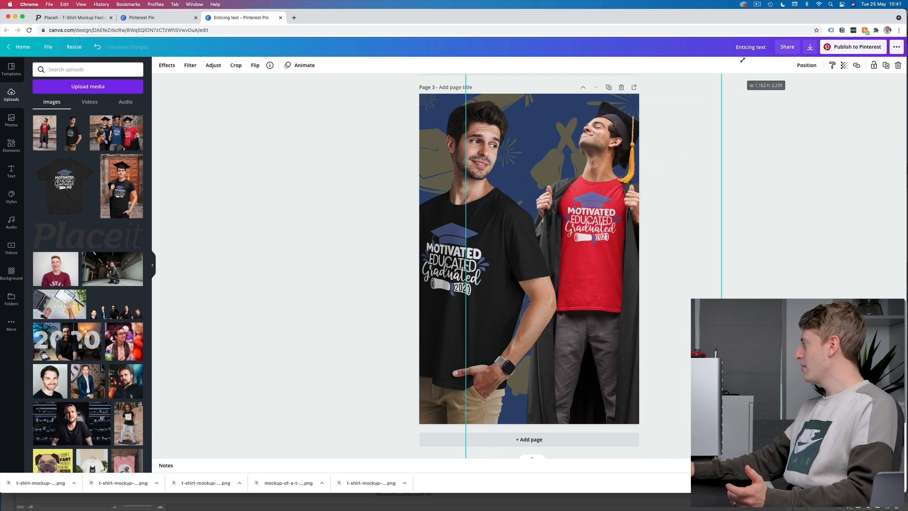
pyautogui.moveTo(663, 222); pyautogui.dragTo(639, 223)
pyautogui.click(753, 228)
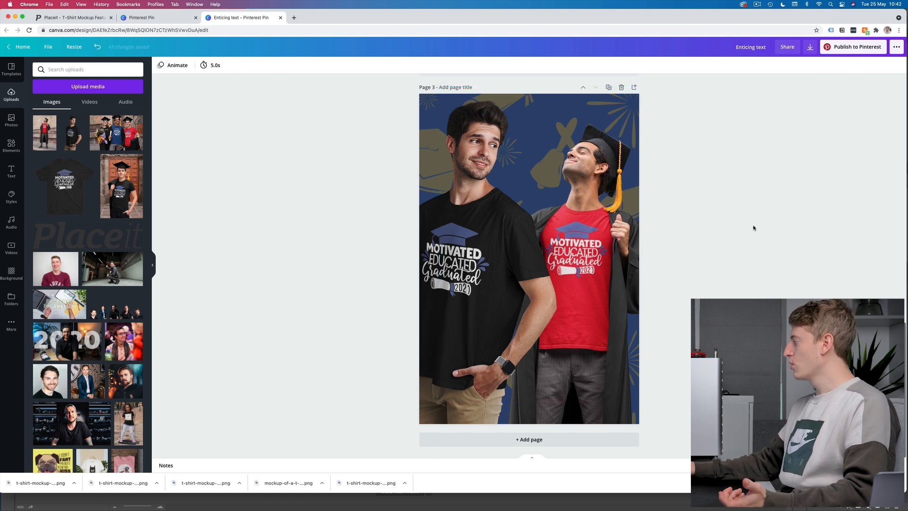
# - Make the red-shirt graduate cutout on page 3 slightly transparent
pyautogui.click(606, 242)
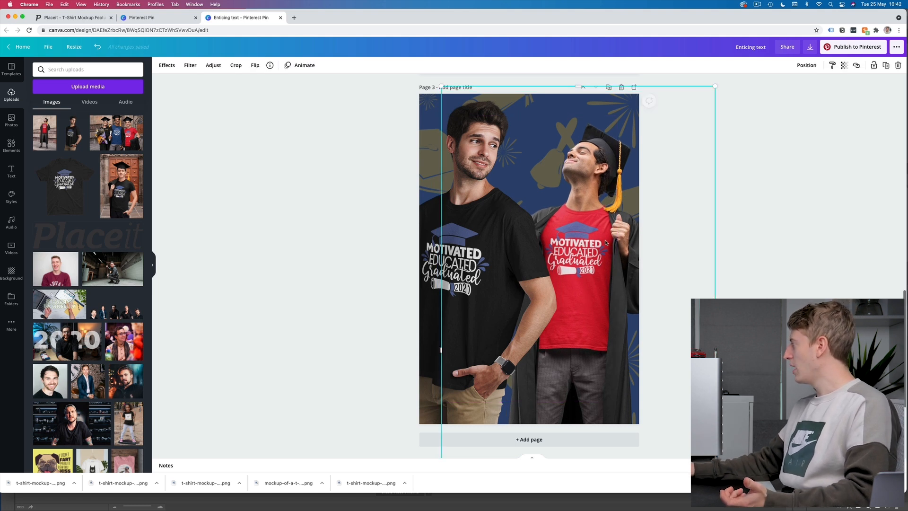
pyautogui.click(842, 68)
pyautogui.moveTo(817, 87); pyautogui.dragTo(811, 87)
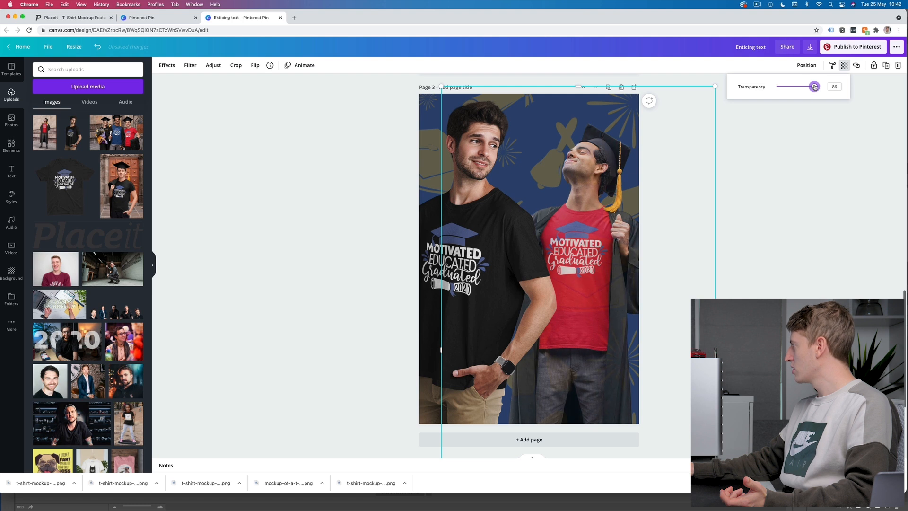
pyautogui.click(811, 109)
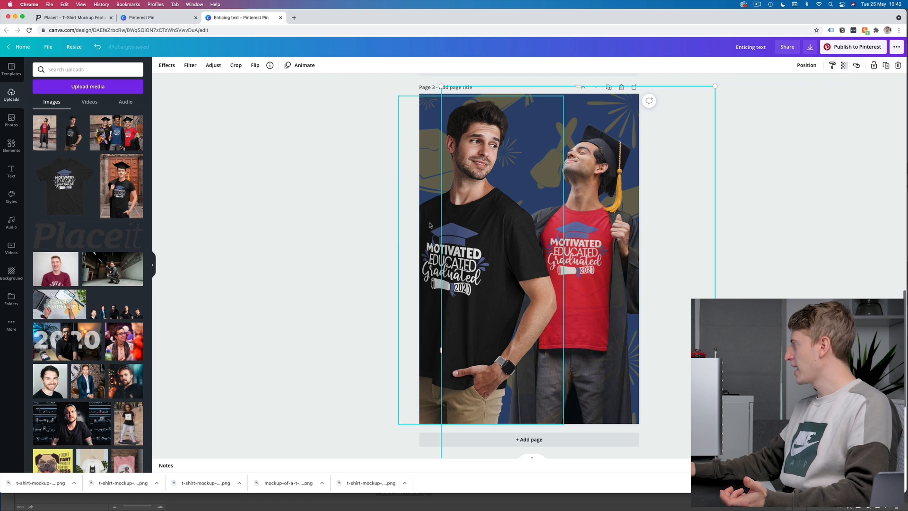
pyautogui.click(806, 225)
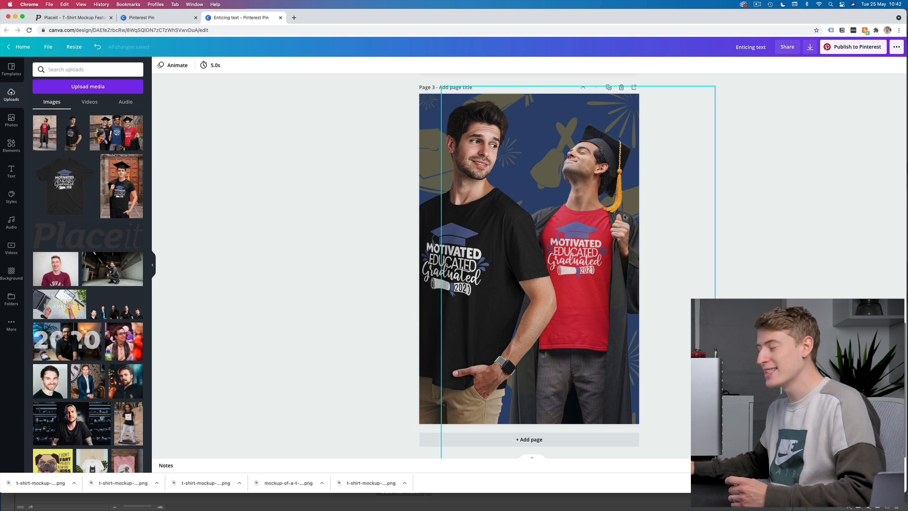
# - Compare page 3's two-person layout with the pin layouts on pages 1 and 2
pyautogui.scroll(10, 618, 250)
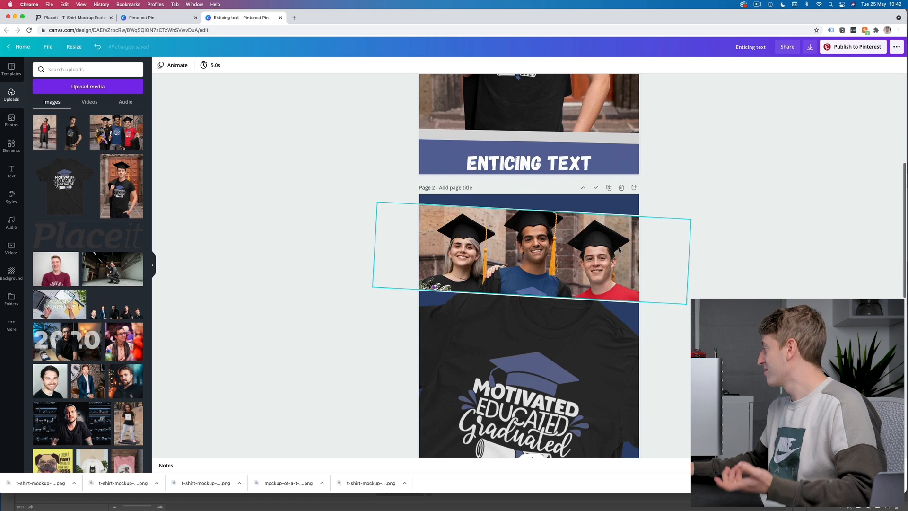
pyautogui.scroll(3, 618, 249)
pyautogui.scroll(-10, 618, 250)
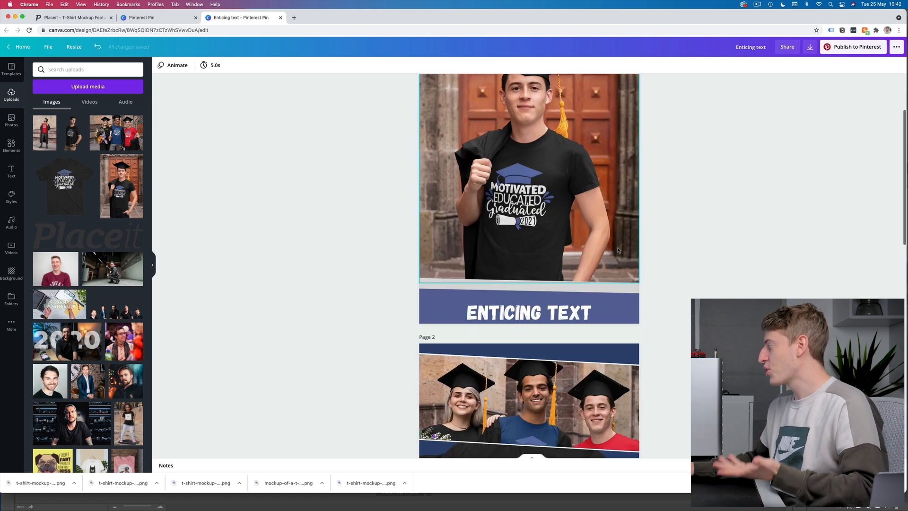
pyautogui.scroll(-5, 618, 251)
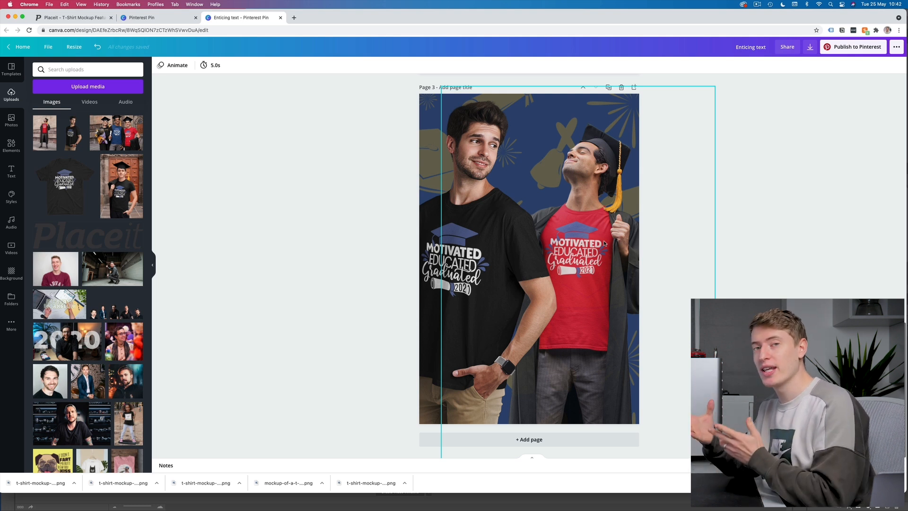
pyautogui.scroll(1, 577, 222)
pyautogui.scroll(10, 574, 219)
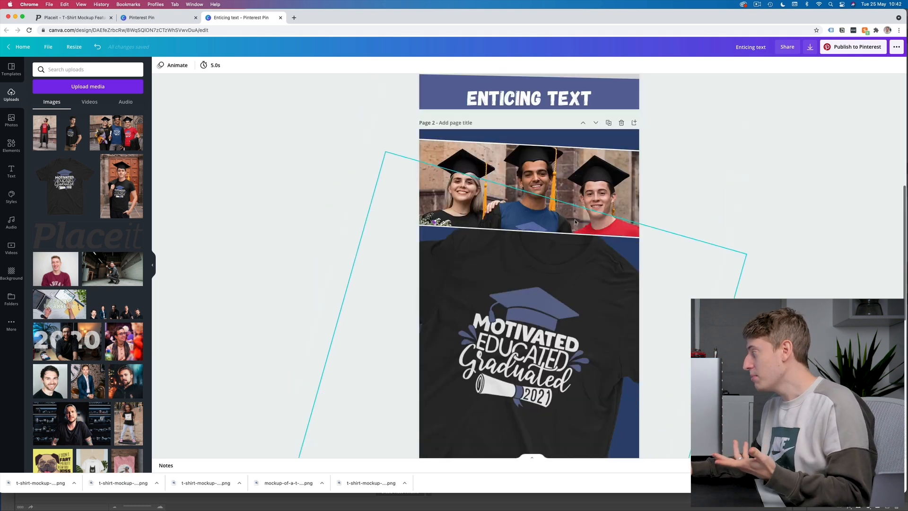